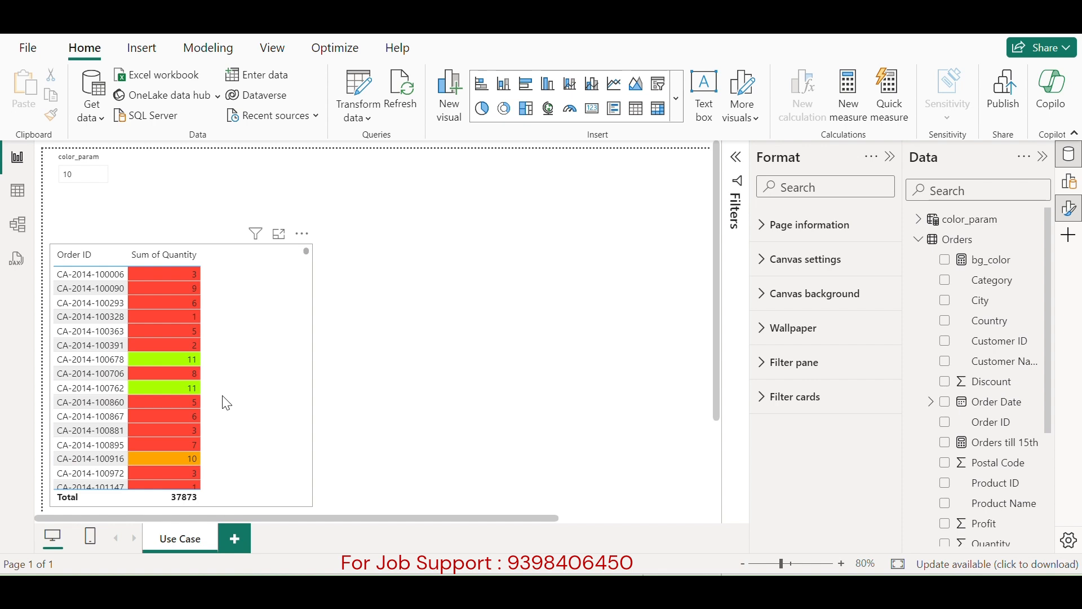
# - Add a new report page and create a numeric range parameter named paramter_color with a default of 1
pyautogui.click(233, 537)
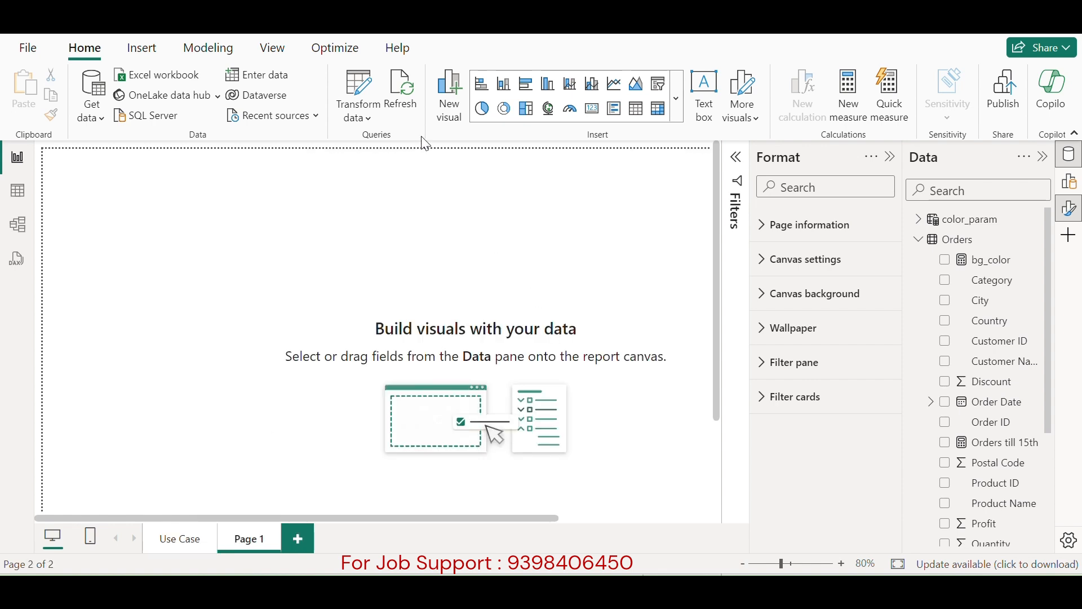
pyautogui.click(209, 49)
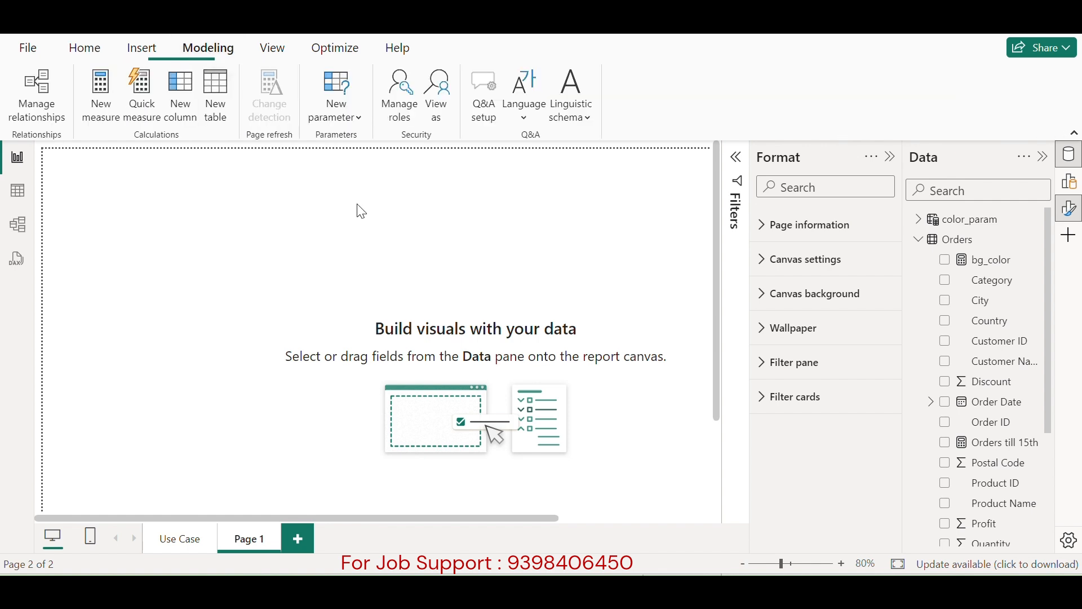
pyautogui.click(343, 105)
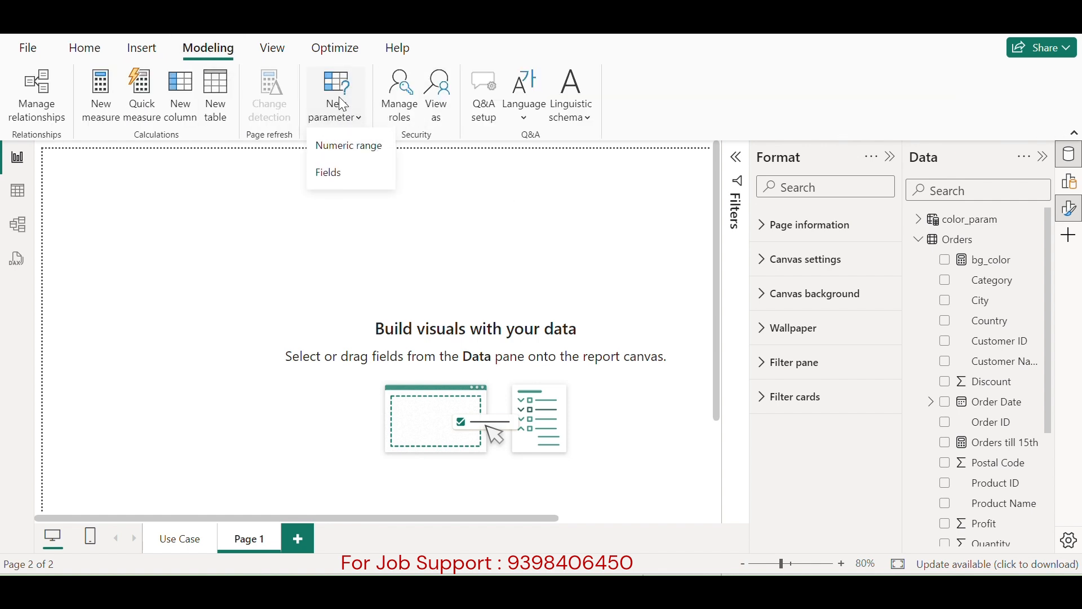
pyautogui.click(348, 148)
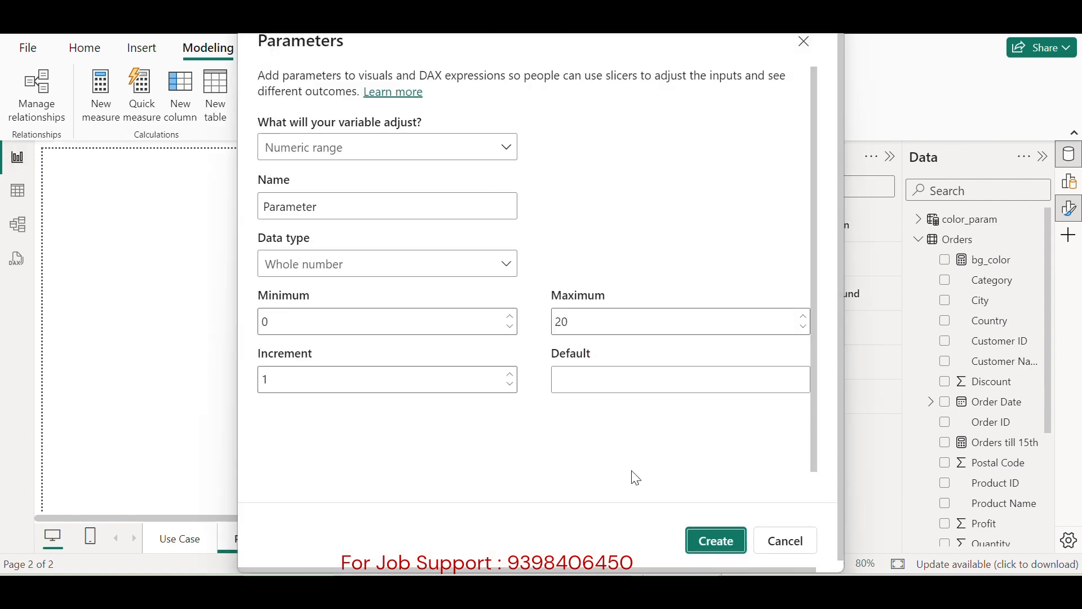
pyautogui.doubleClick(288, 207)
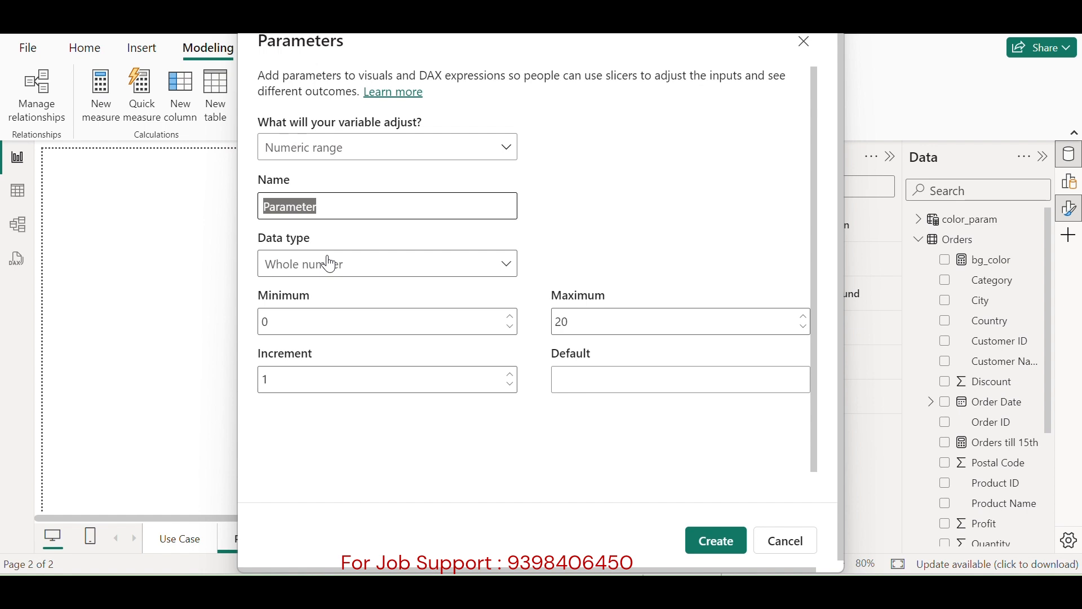
pyautogui.write('paramter_color')
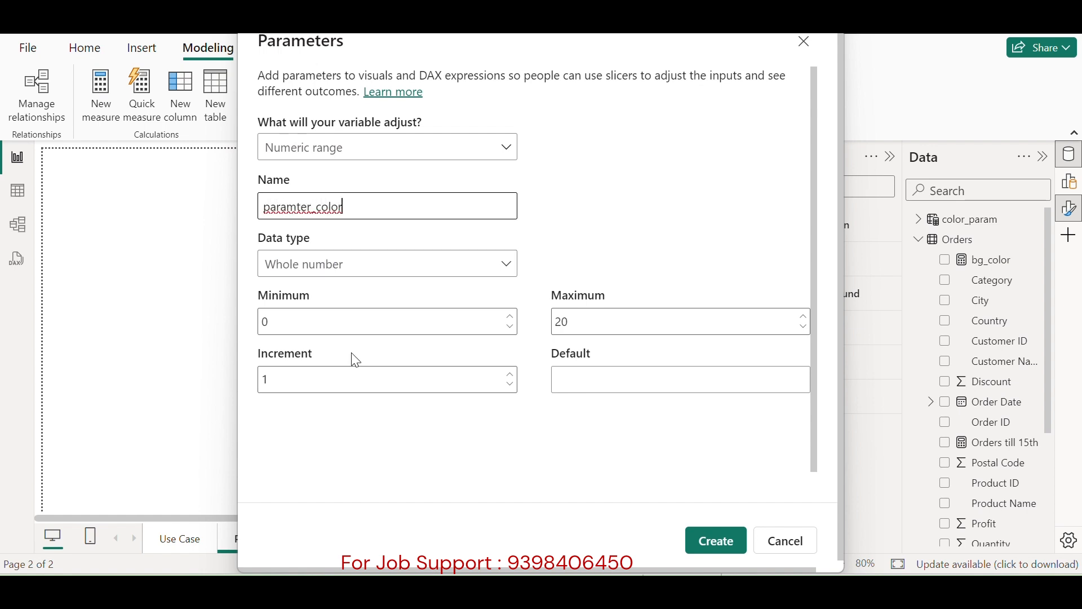
pyautogui.click(633, 381)
pyautogui.write('5')
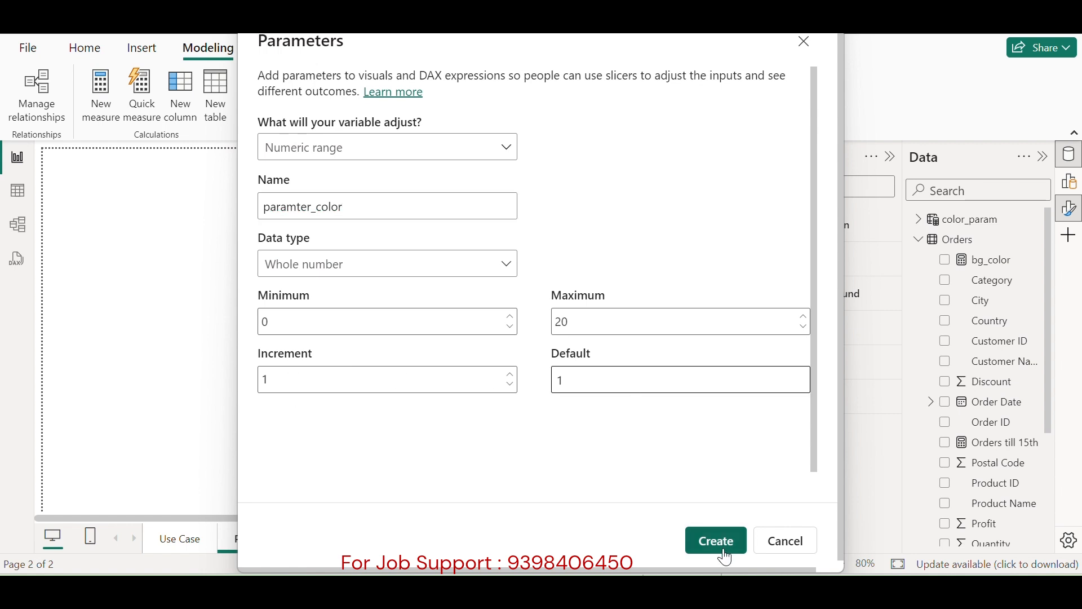
pyautogui.click(717, 542)
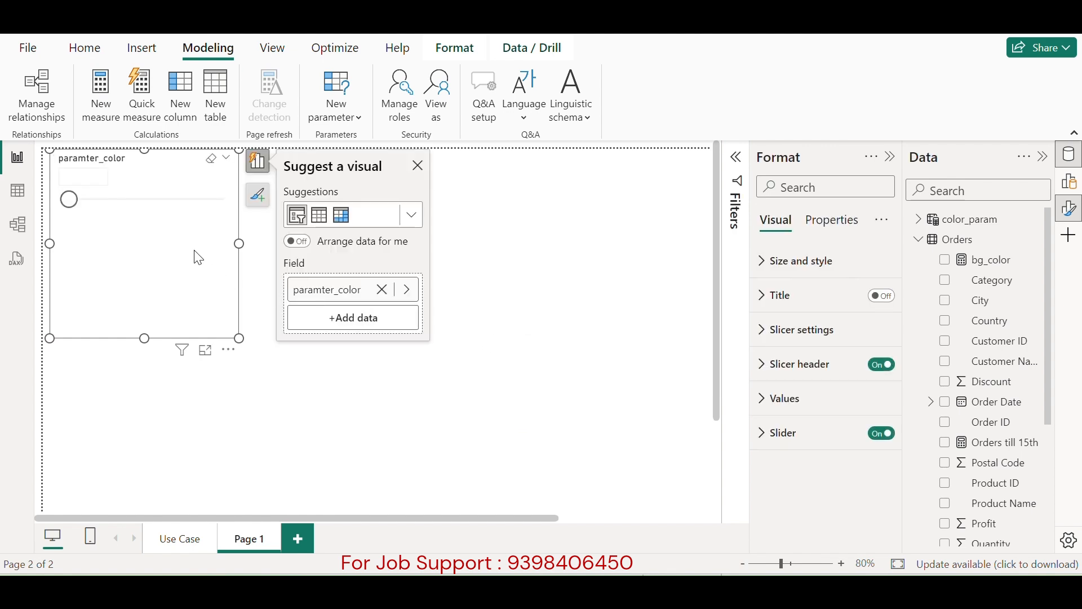
# - Turn off the slider of the paramter_color slicer
pyautogui.click(920, 239)
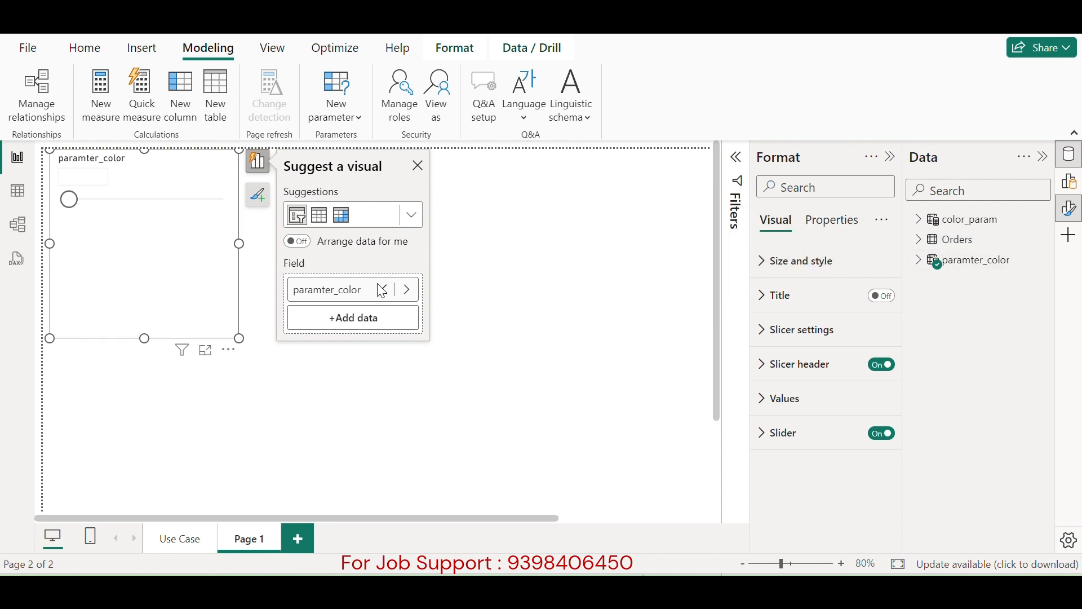
pyautogui.click(881, 434)
pyautogui.click(919, 240)
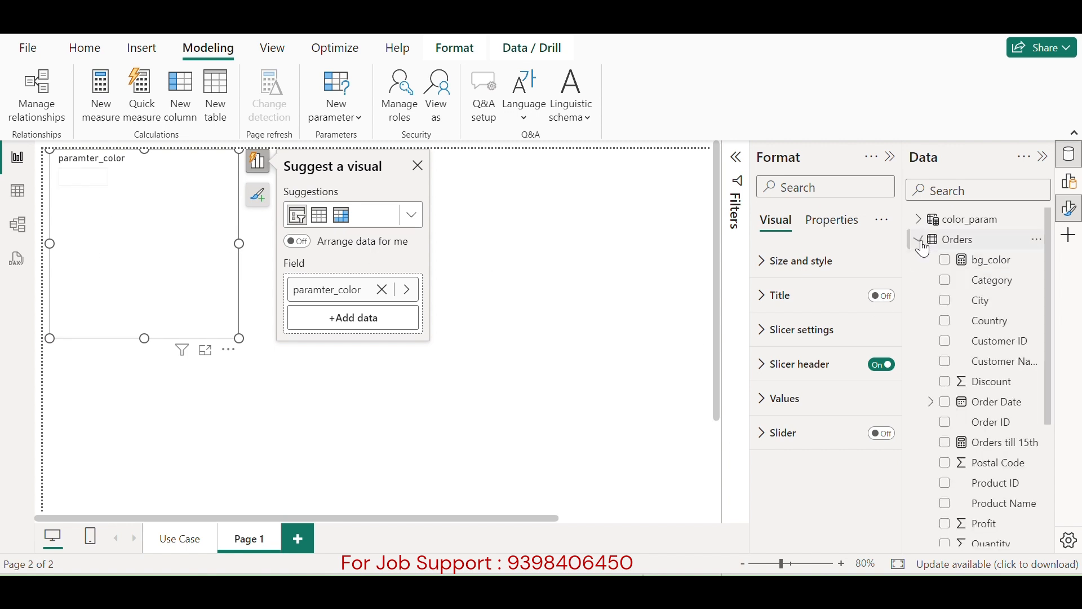
# - Create a new measure in the Orders table and name it background_color in its formula
pyautogui.click(1037, 242)
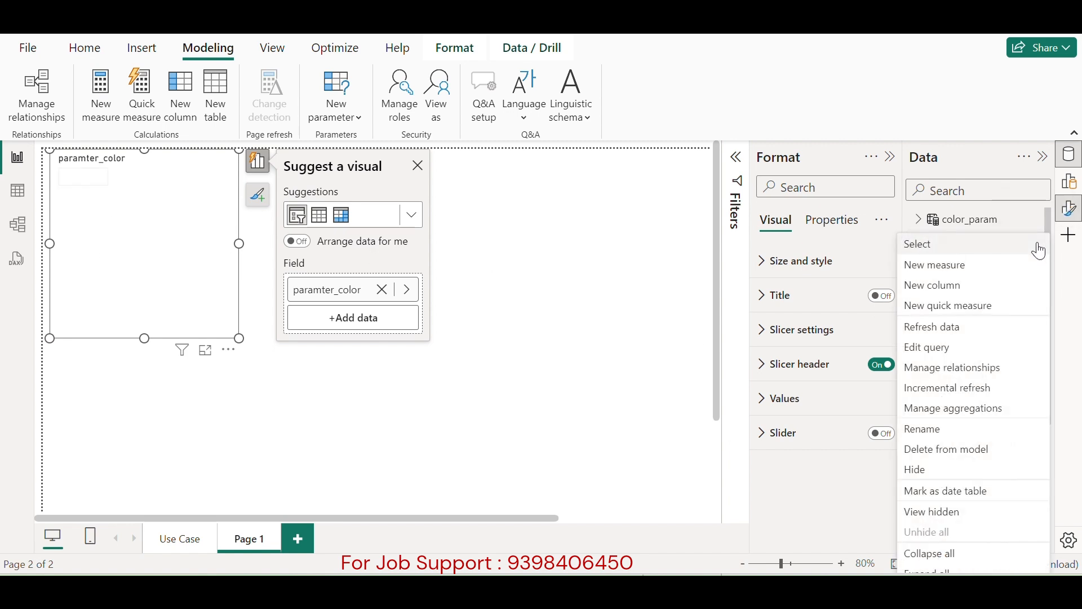
pyautogui.click(951, 269)
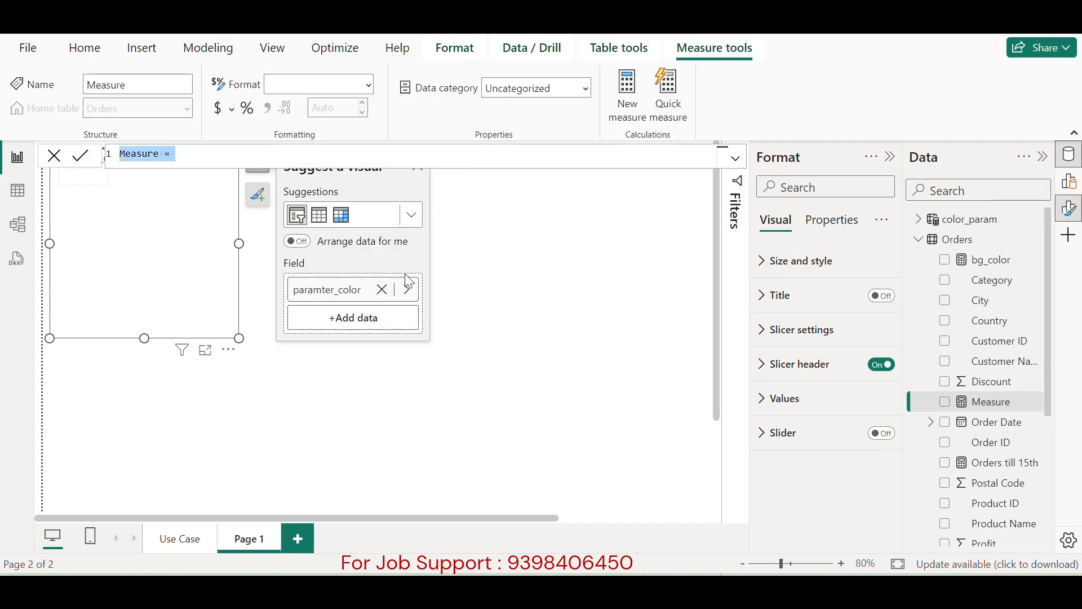
pyautogui.write('background_color =')
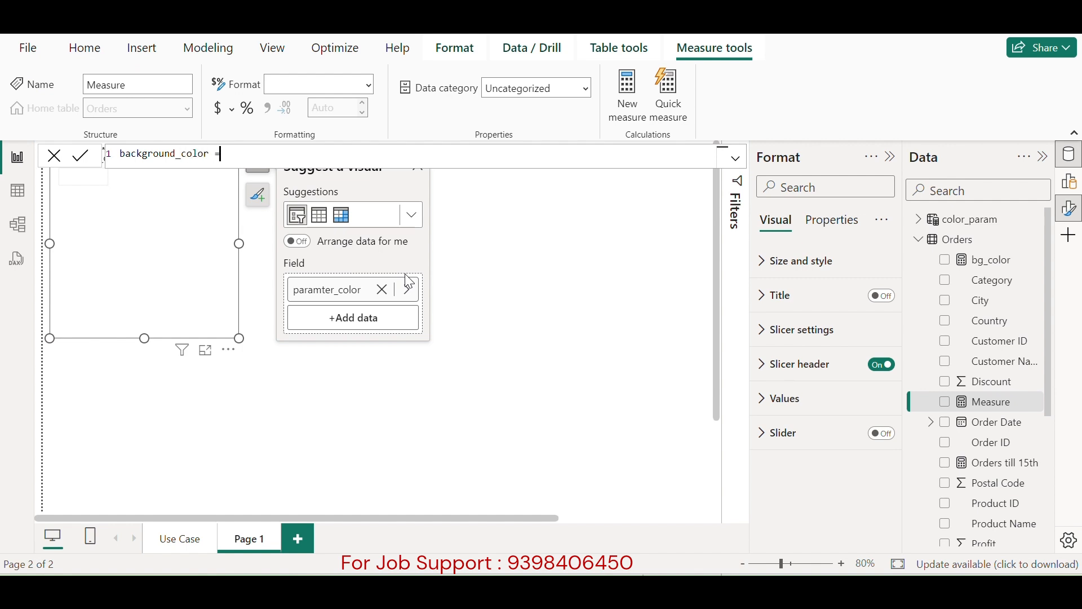
pyautogui.hotkey('shift', 'Return')
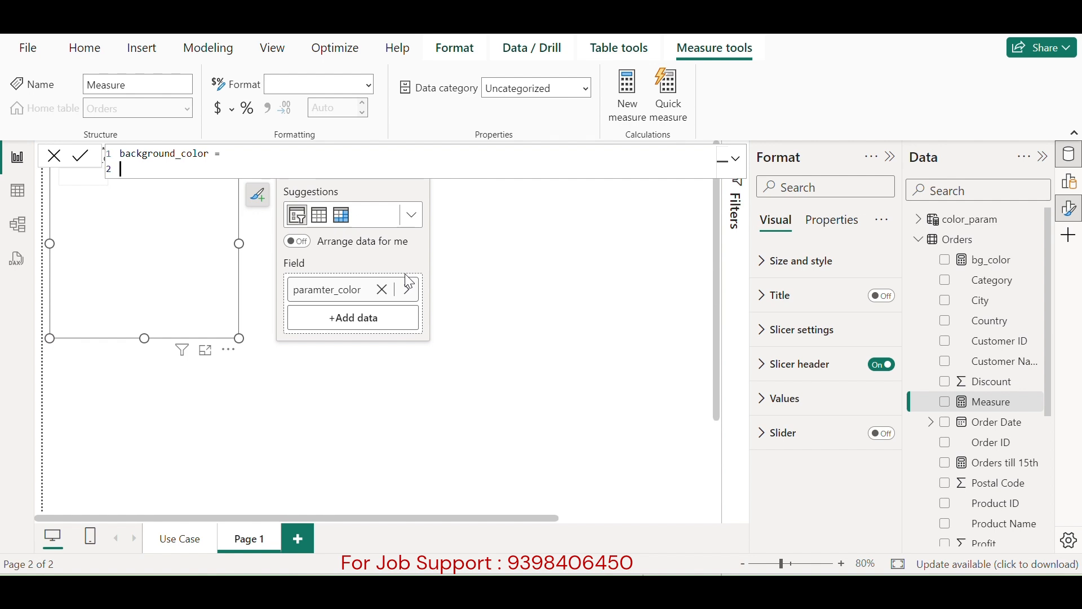
# - Define the measure's variable as VAR color = CALCULATE(SUM(Orders[Quantity])), with the final closing parenthesis on its own line
pyautogui.write('VAR color = CALC')
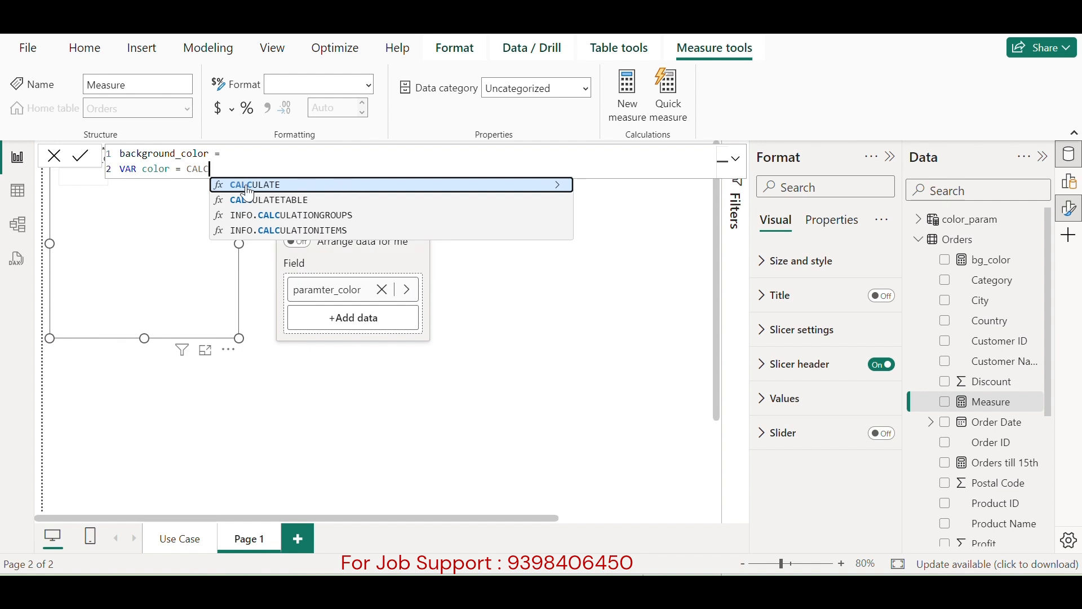
pyautogui.click(243, 186)
pyautogui.write('SUM')
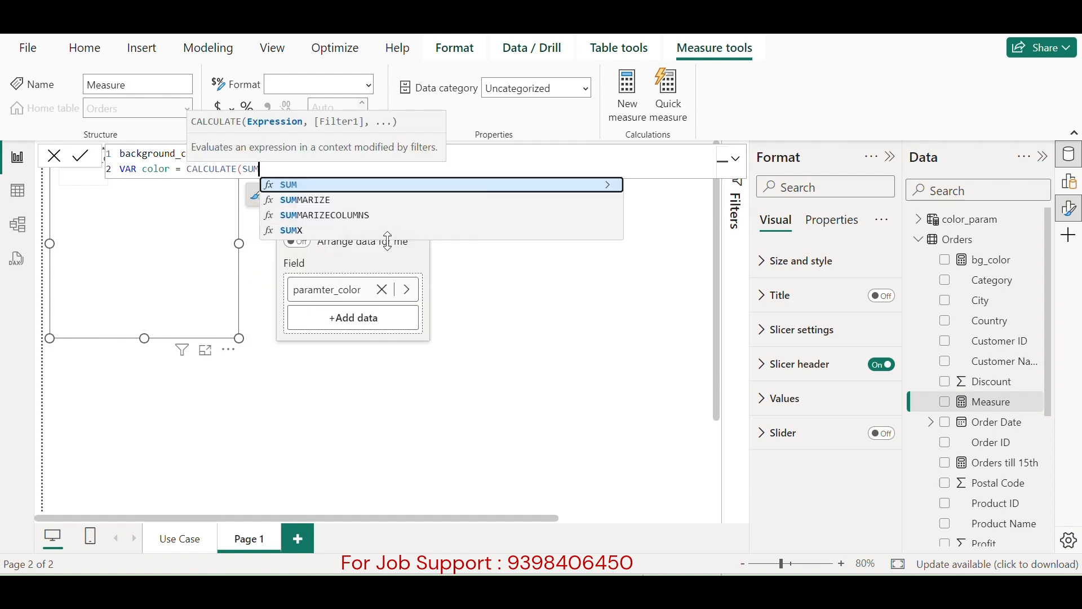
pyautogui.write('(')
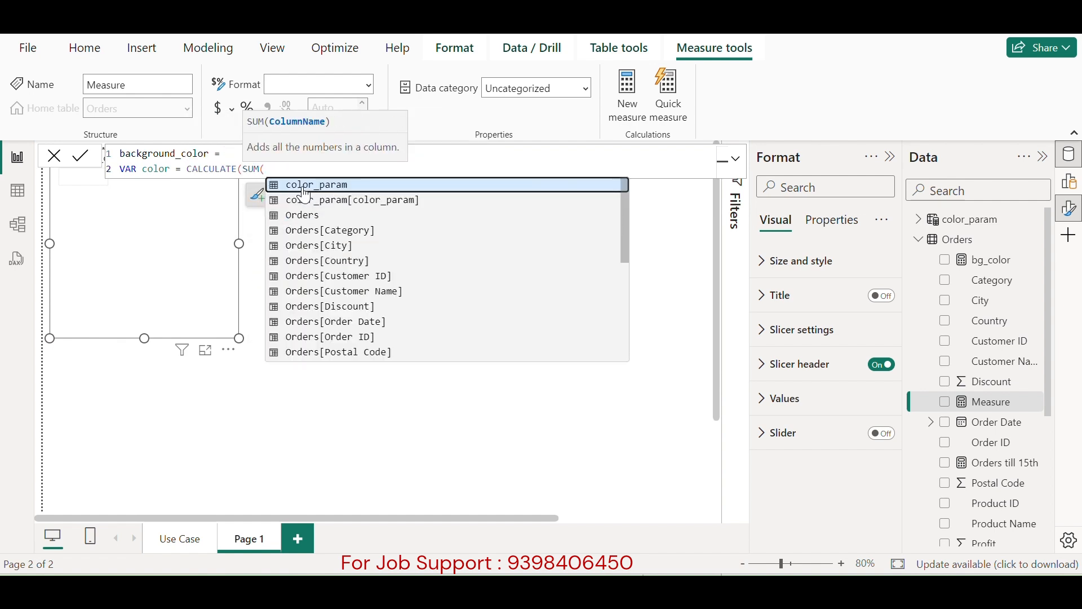
pyautogui.write('qua')
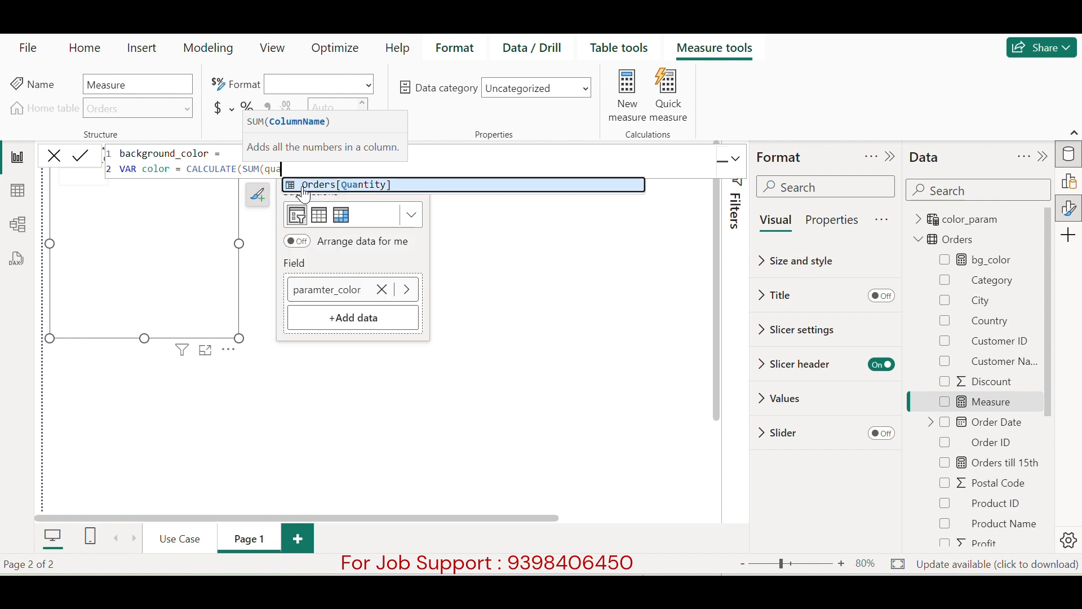
pyautogui.click(304, 186)
pyautogui.write(')')
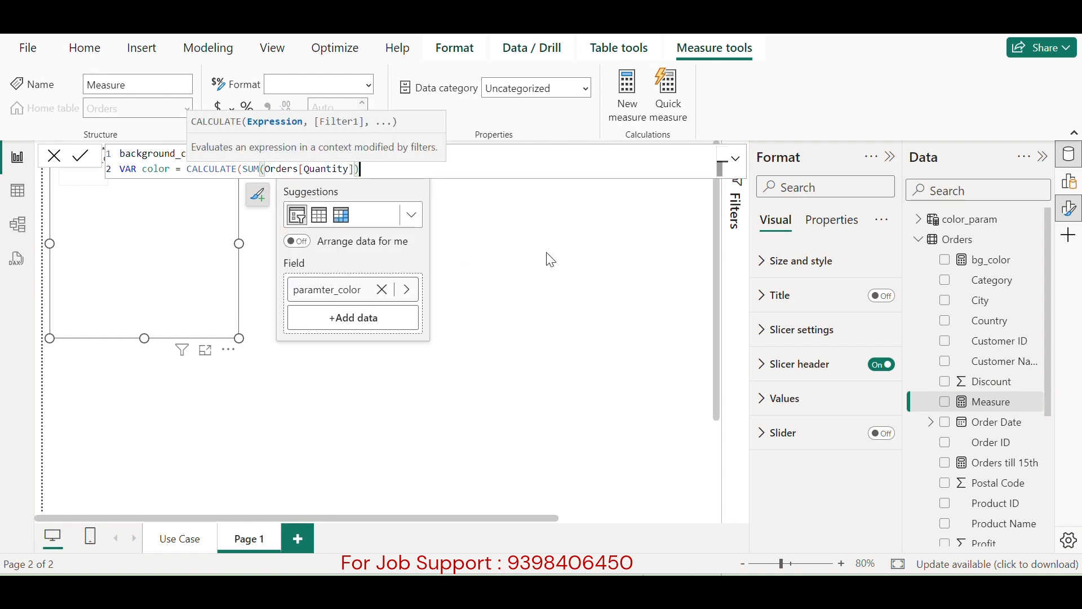
pyautogui.hotkey('shift', 'Return')
pyautogui.write(')')
pyautogui.hotkey('shift', 'Return')
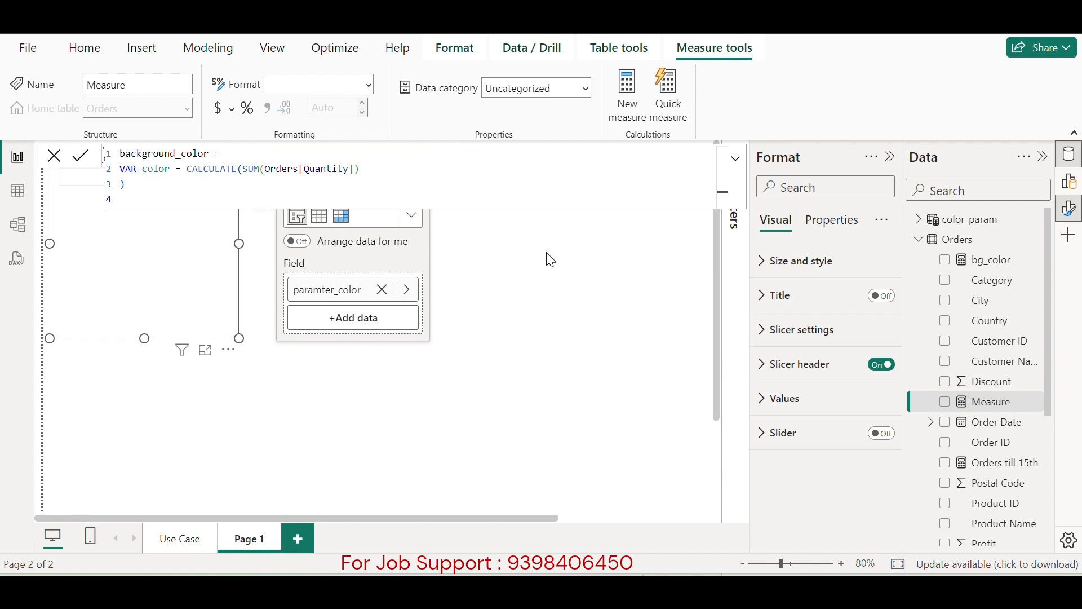
# - Open a RETURN( block containing an IF that tests color > paramter_color[paramter_color Value]
pyautogui.write('RETUR')
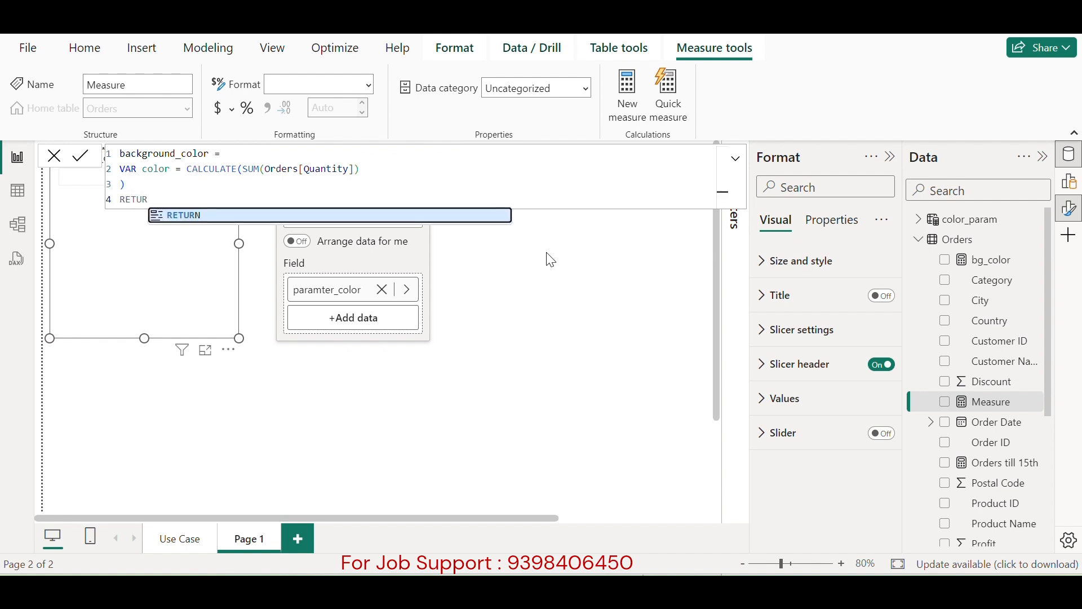
pyautogui.click(204, 221)
pyautogui.write('(')
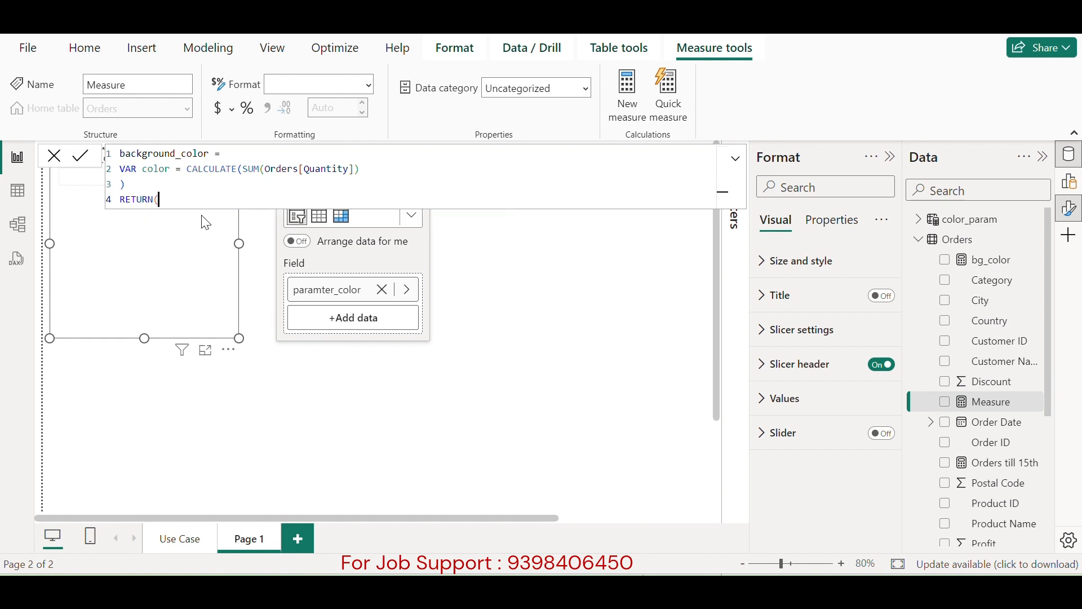
pyautogui.hotkey('shift', 'Return')
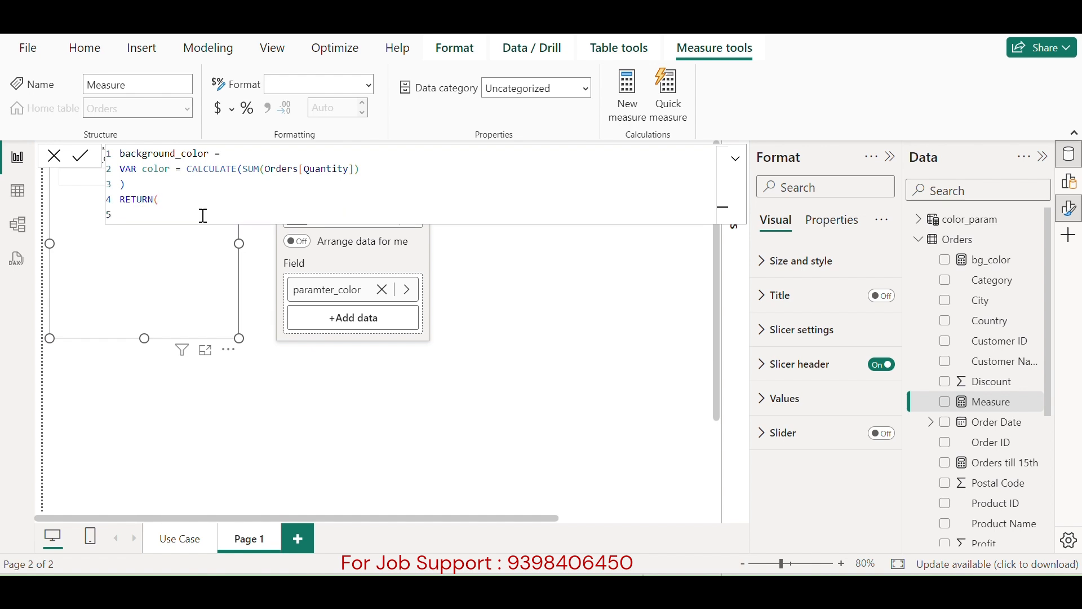
pyautogui.write('if')
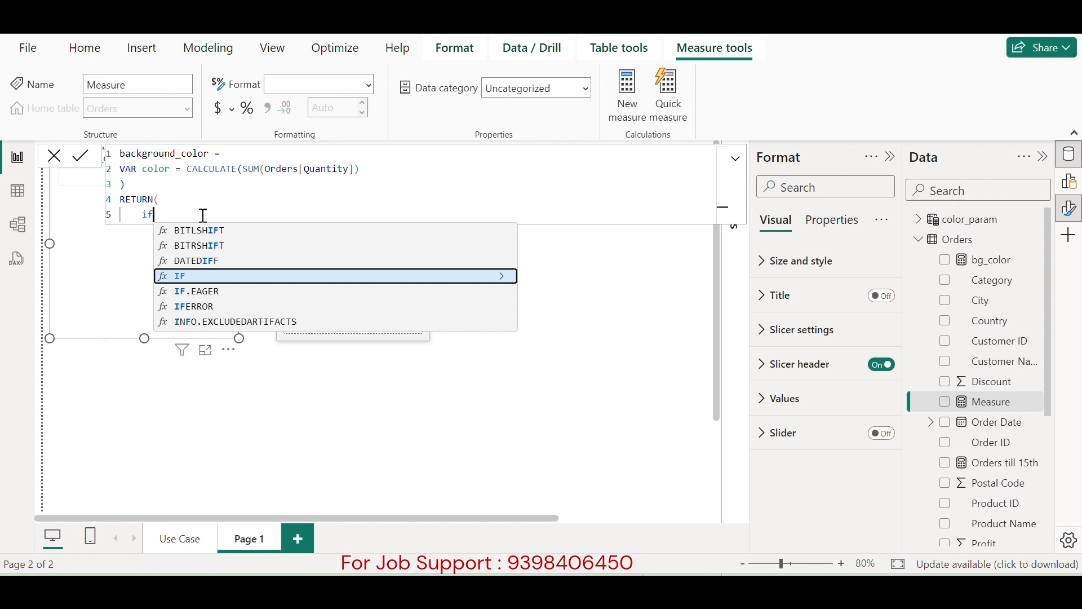
pyautogui.click(189, 276)
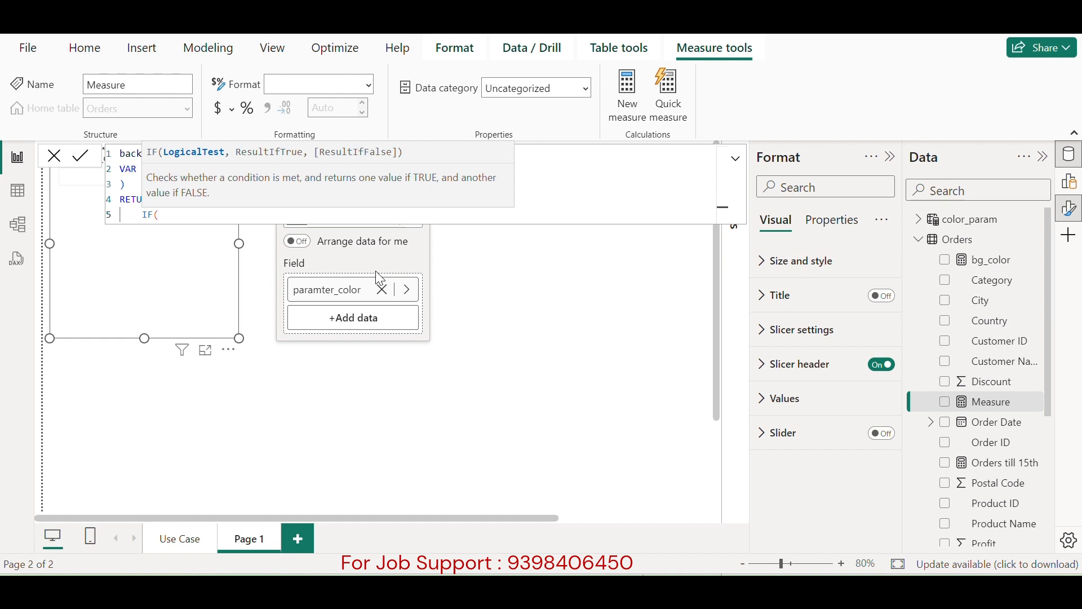
pyautogui.write('colo')
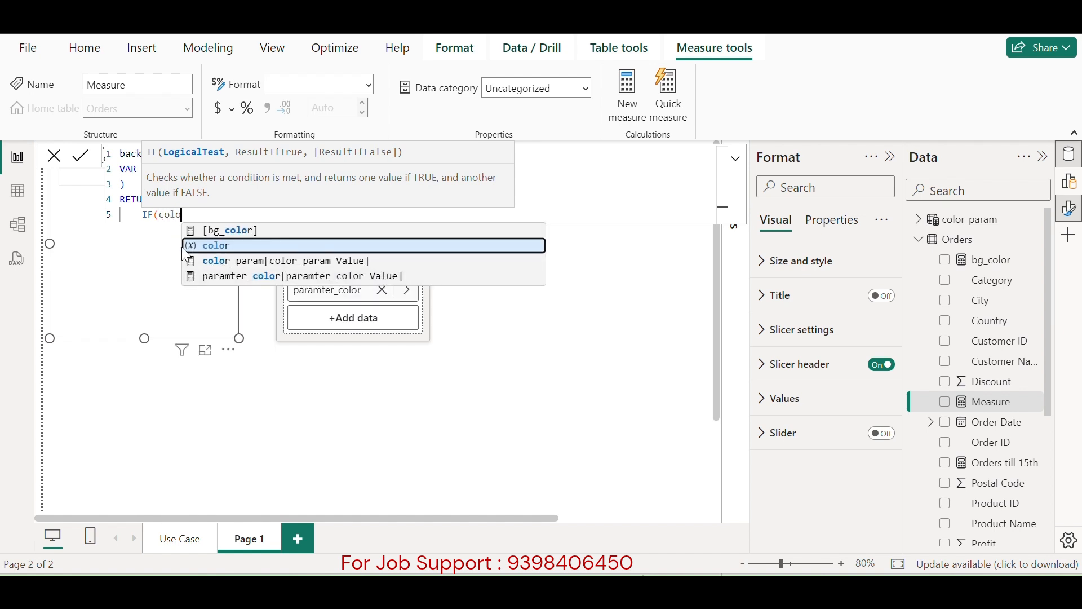
pyautogui.press('Tab')
pyautogui.write('>')
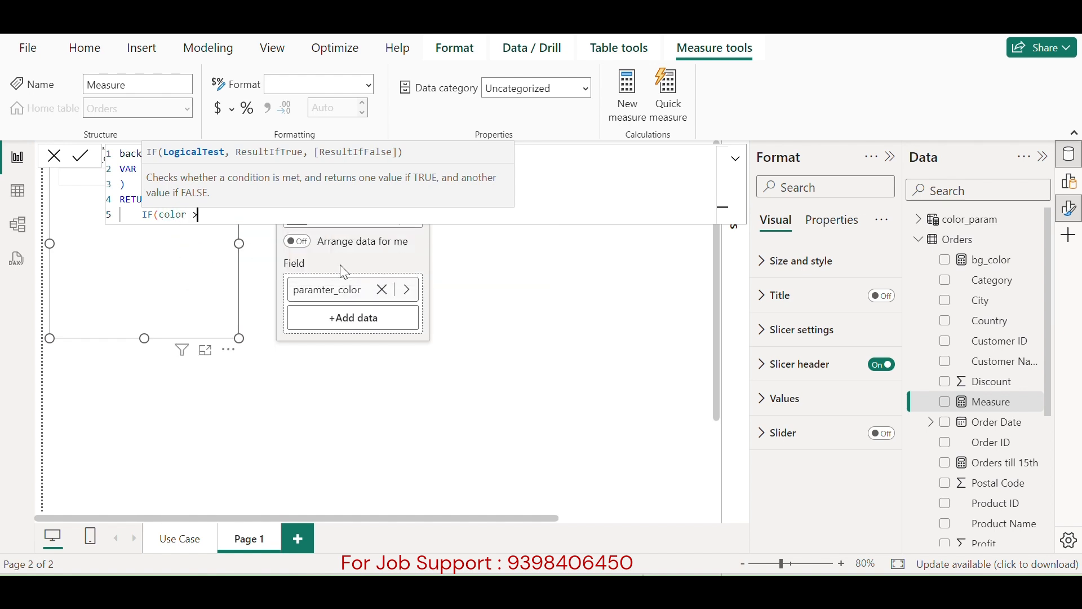
pyautogui.write(' pa')
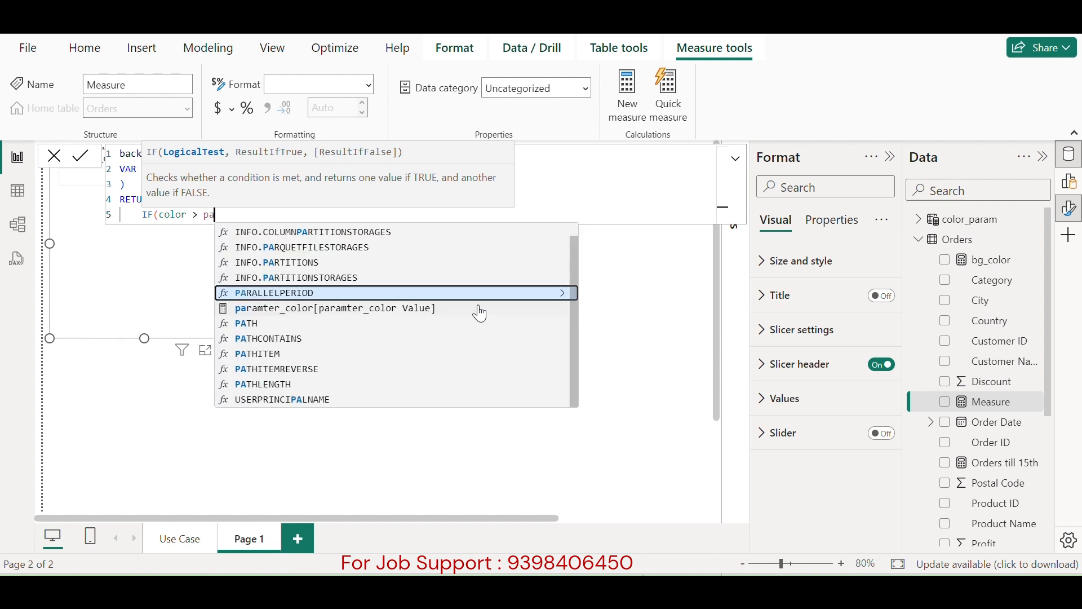
pyautogui.click(363, 313)
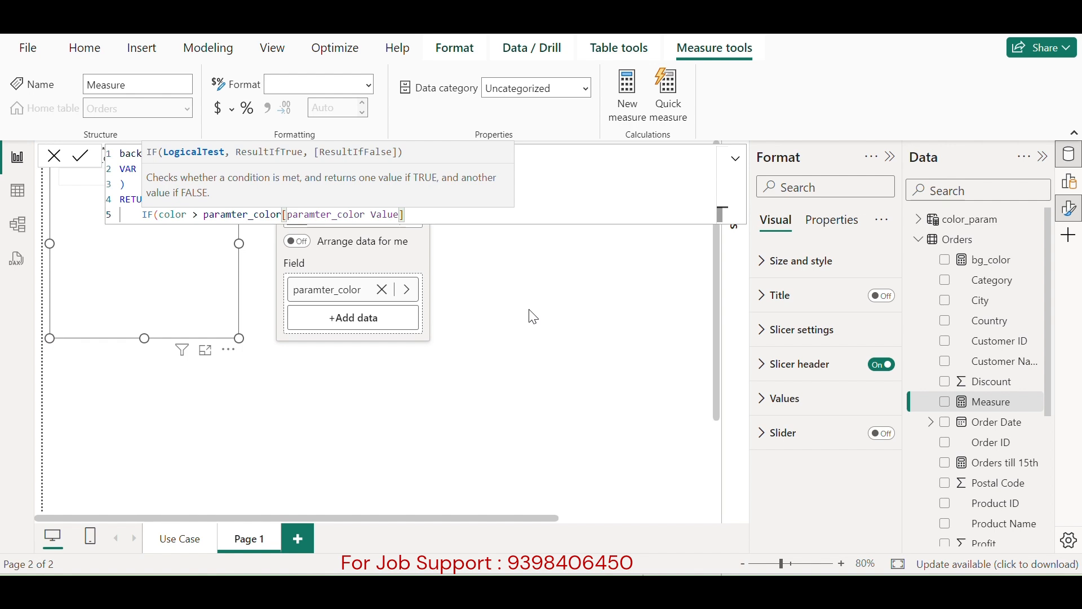
# - Make the IF return "#AAFF00" when true and annotate that line with the comment --Green
pyautogui.write(', "')
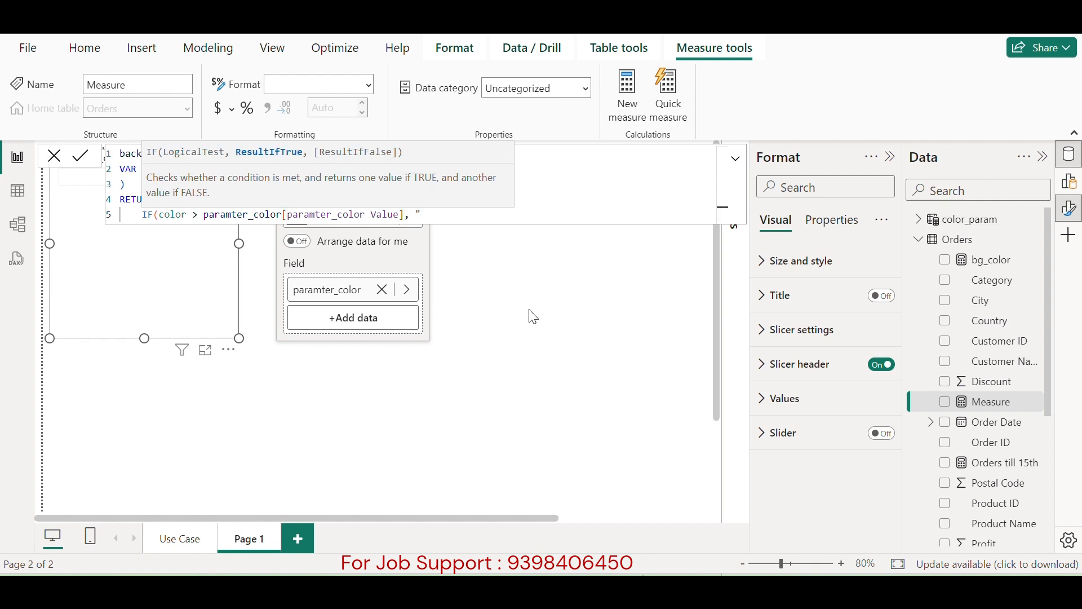
pyautogui.write('#AAFF00", ')
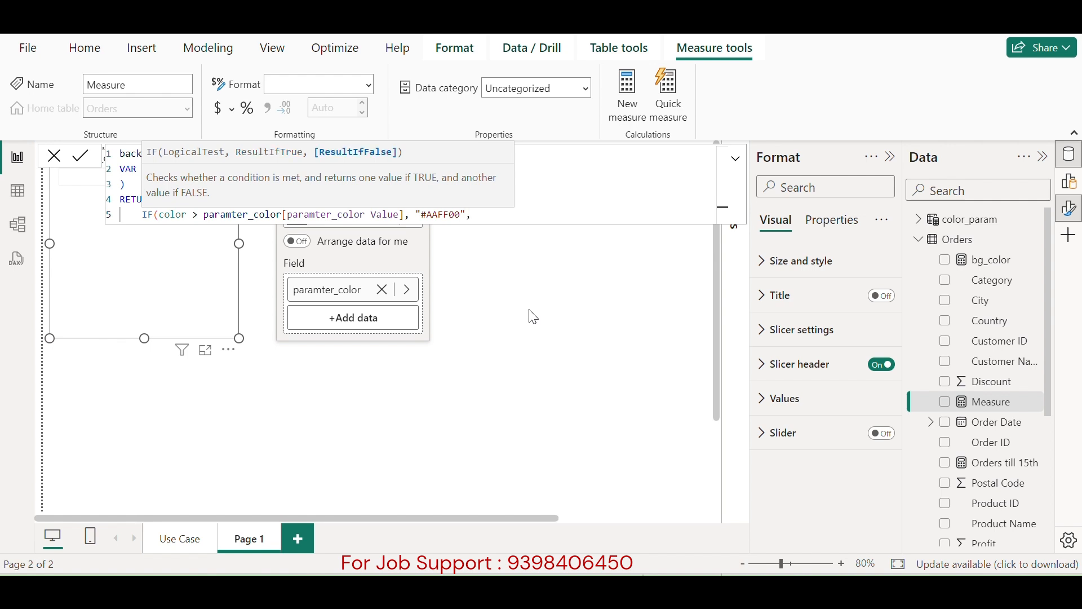
pyautogui.write('--Green')
# - Start a second IF on a new line of the formula that tests color <= paramter_color[paramter_color Value]
pyautogui.hotkey('shift', 'Return')
pyautogui.write('IF')
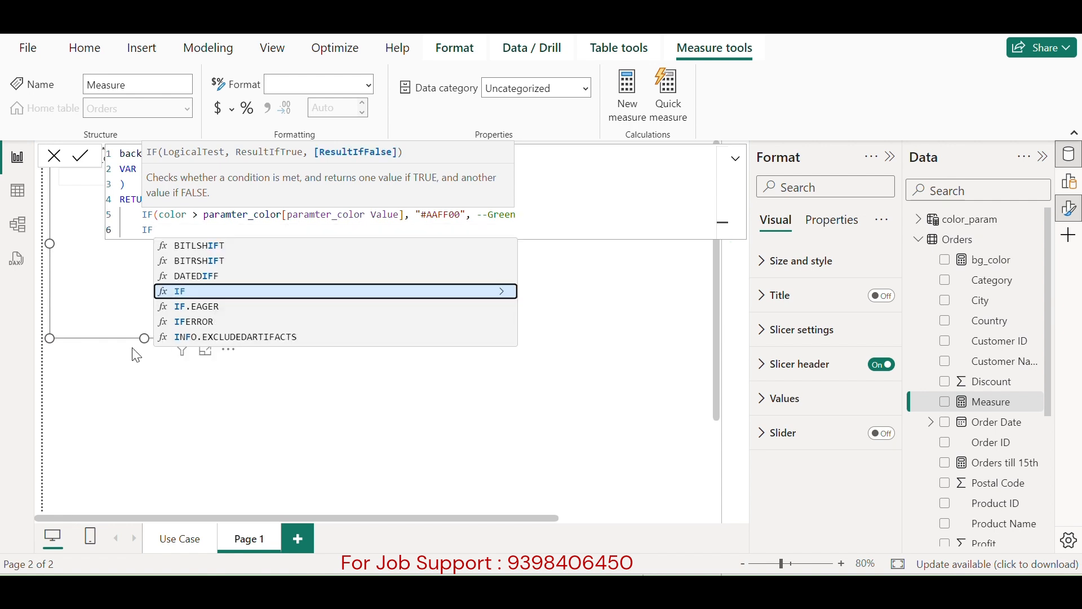
pyautogui.click(176, 292)
pyautogui.write('colo')
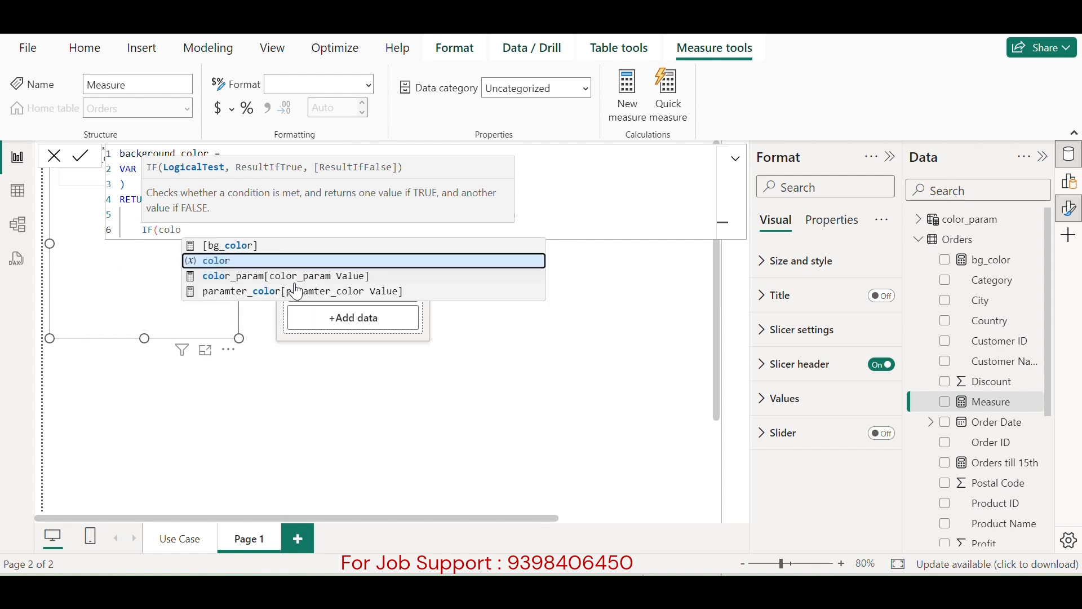
pyautogui.click(235, 263)
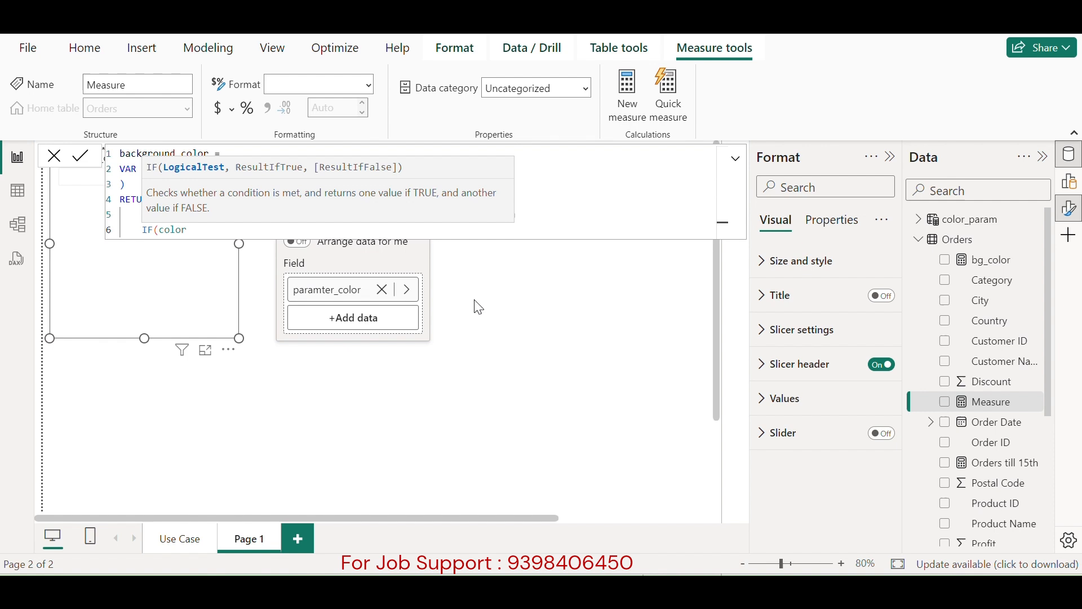
pyautogui.write('<= ')
pyautogui.write('colo')
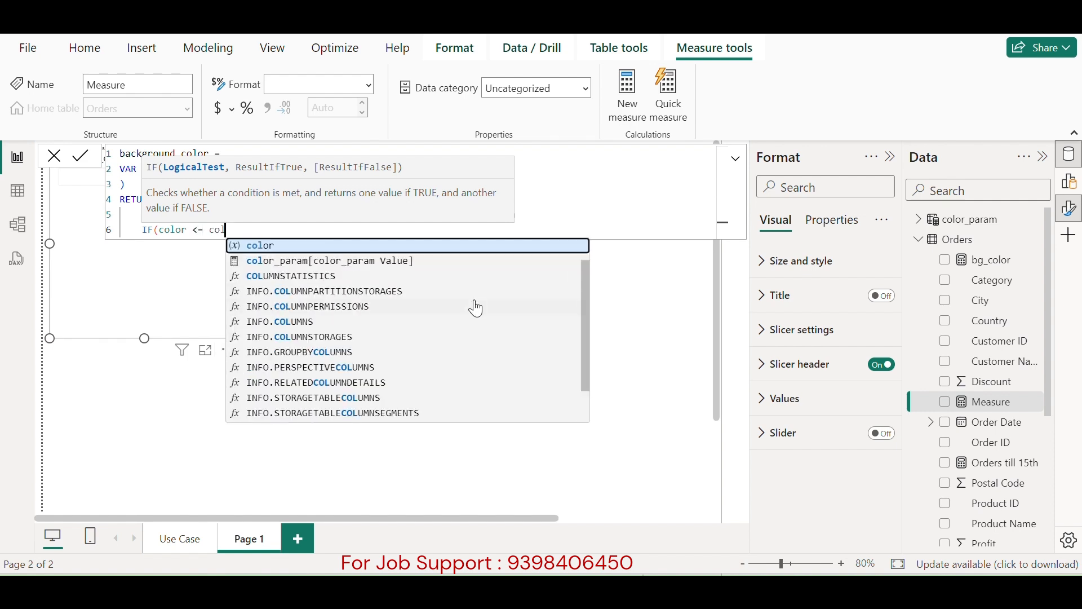
pyautogui.click(454, 297)
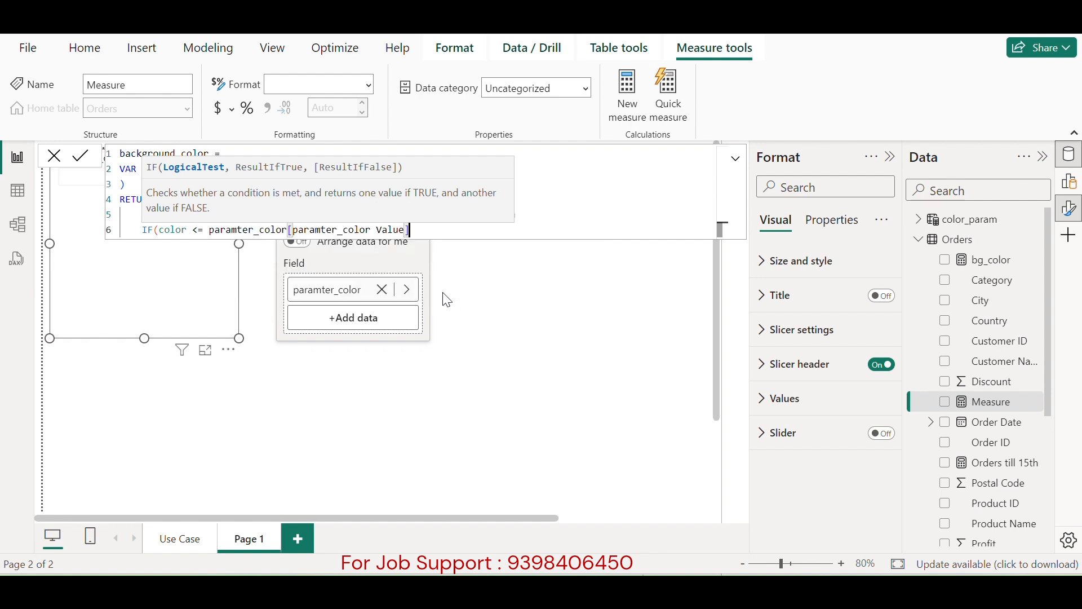
# - Extend the second IF's condition with && color >= color_param[color_param Value]
pyautogui.write('&&')
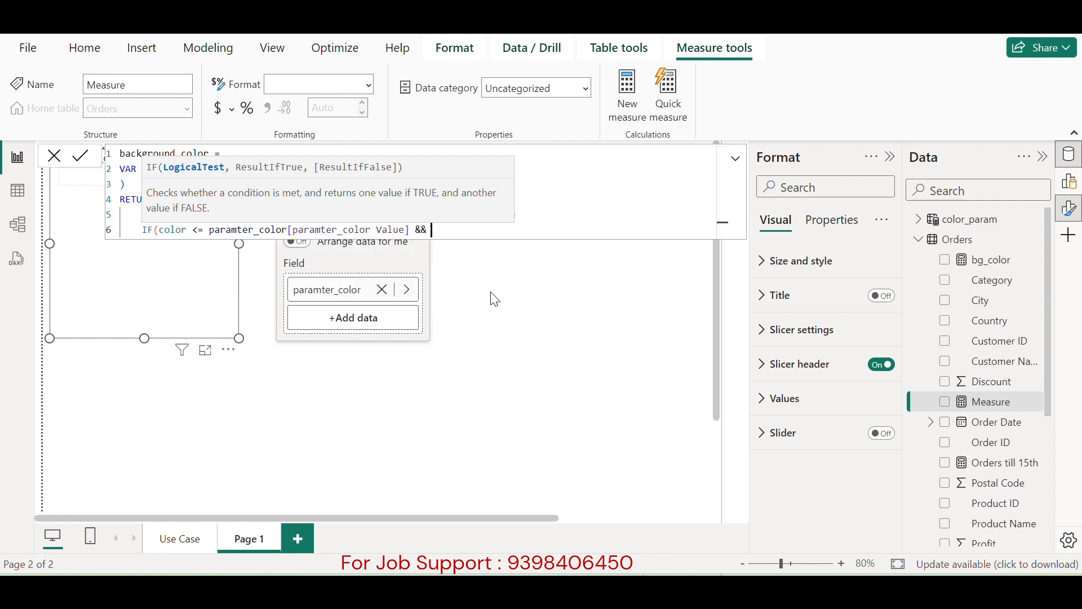
pyautogui.write(' colo')
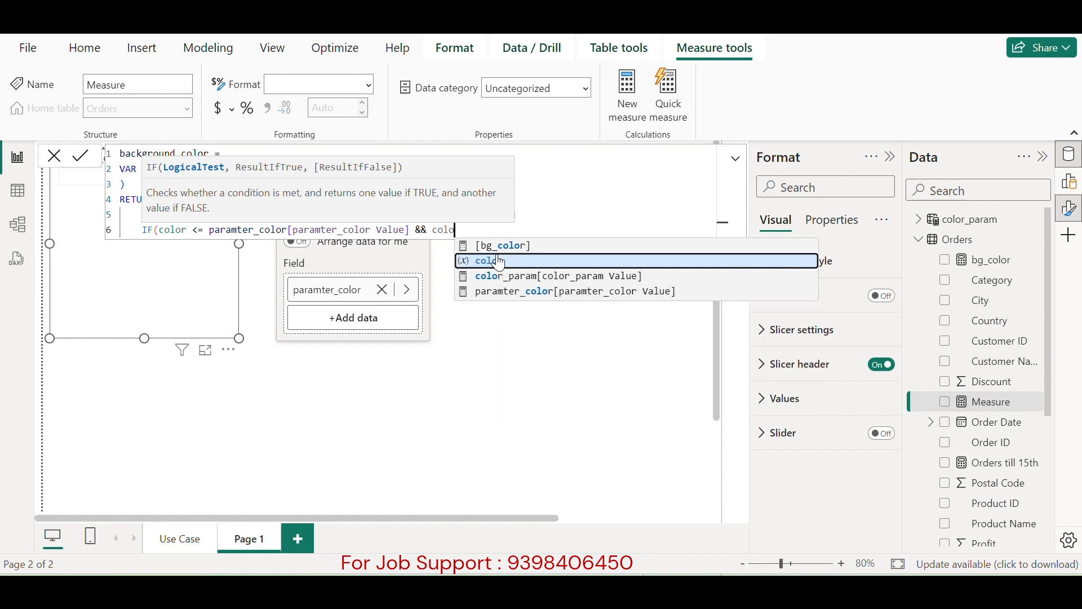
pyautogui.click(499, 265)
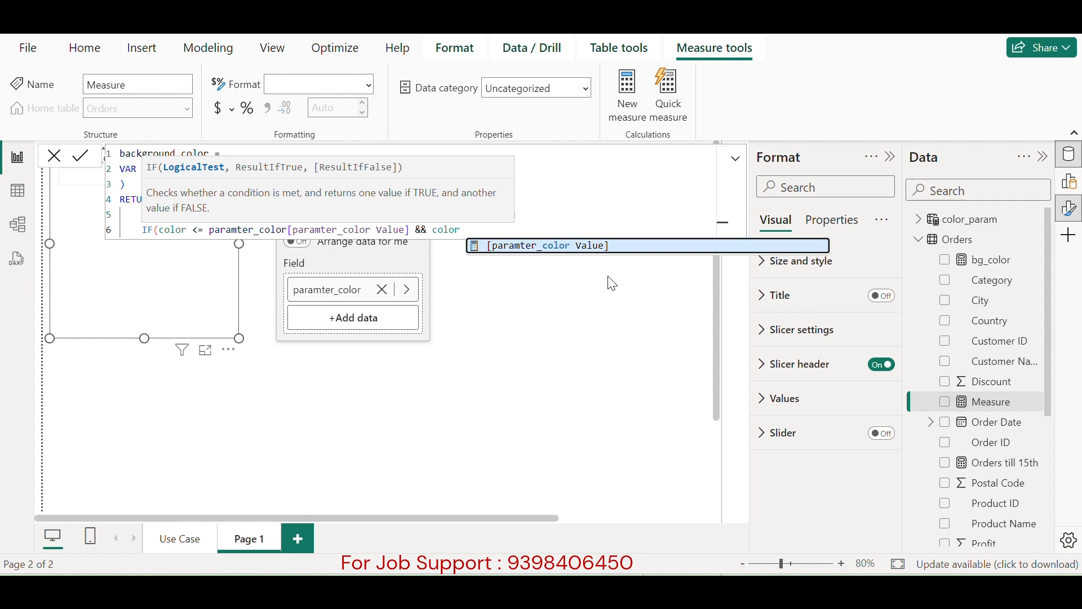
pyautogui.write('param')
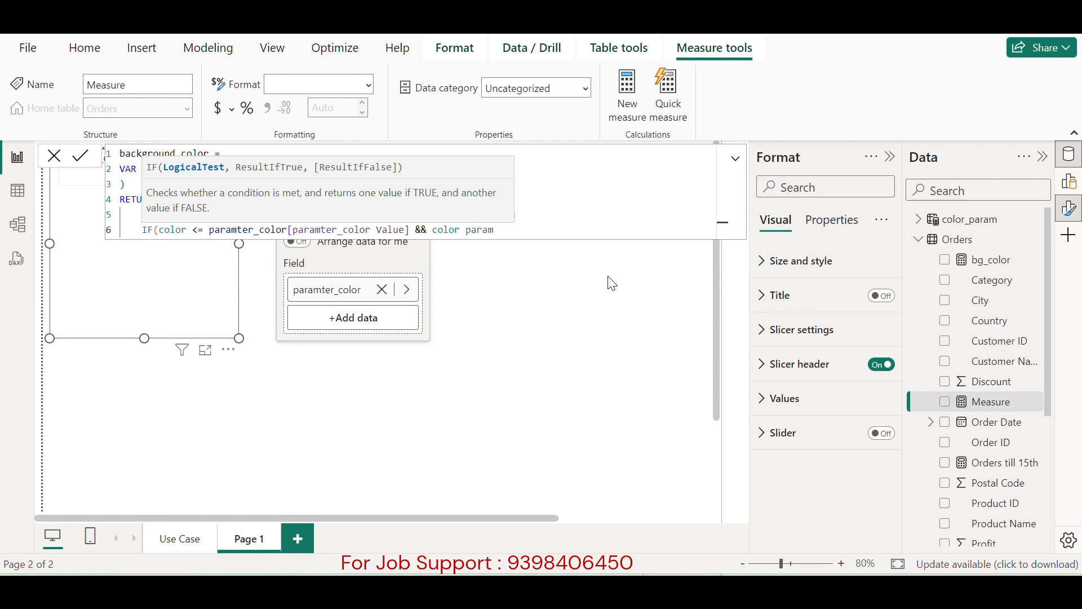
pyautogui.press('BackSpace')
pyautogui.press('BackSpace')
pyautogui.press('BackSpace')
pyautogui.press('BackSpace')
pyautogui.press('BackSpace')
pyautogui.press('BackSpace')
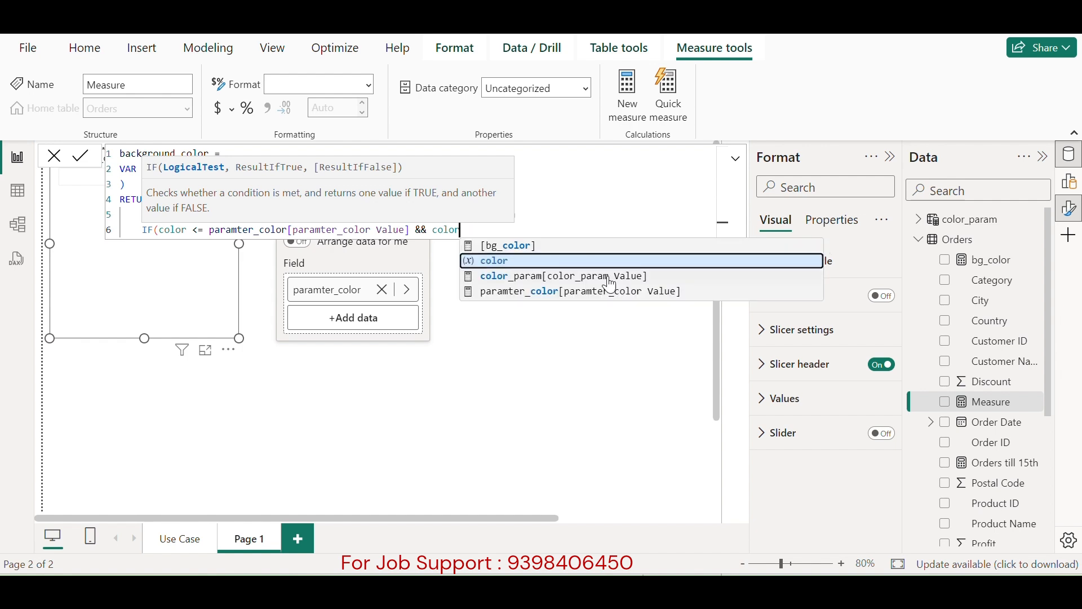
pyautogui.write('>')
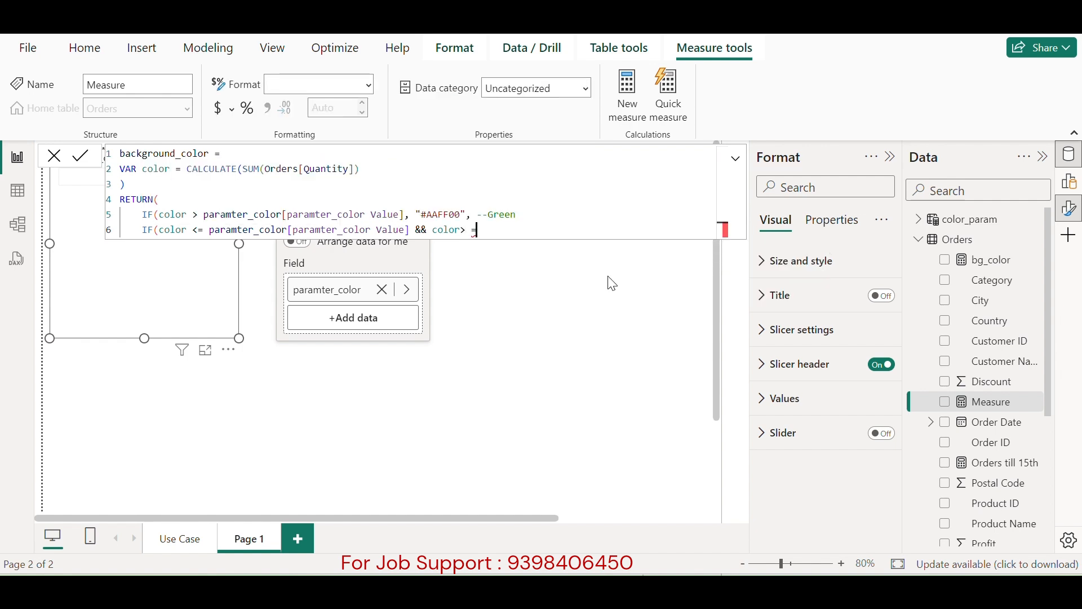
pyautogui.press('BackSpace')
pyautogui.write('>= col')
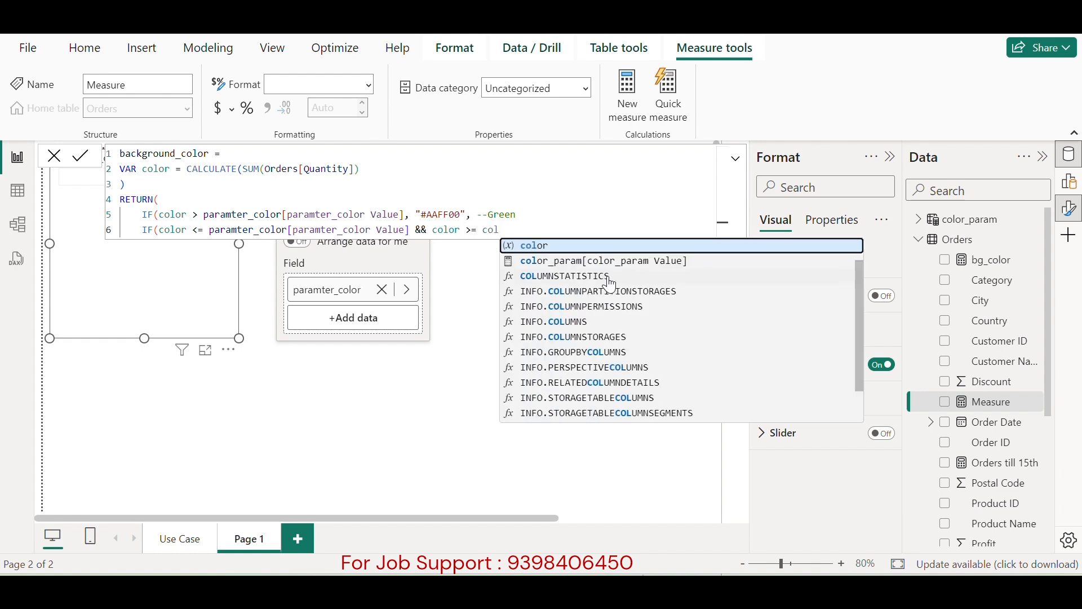
pyautogui.click(627, 265)
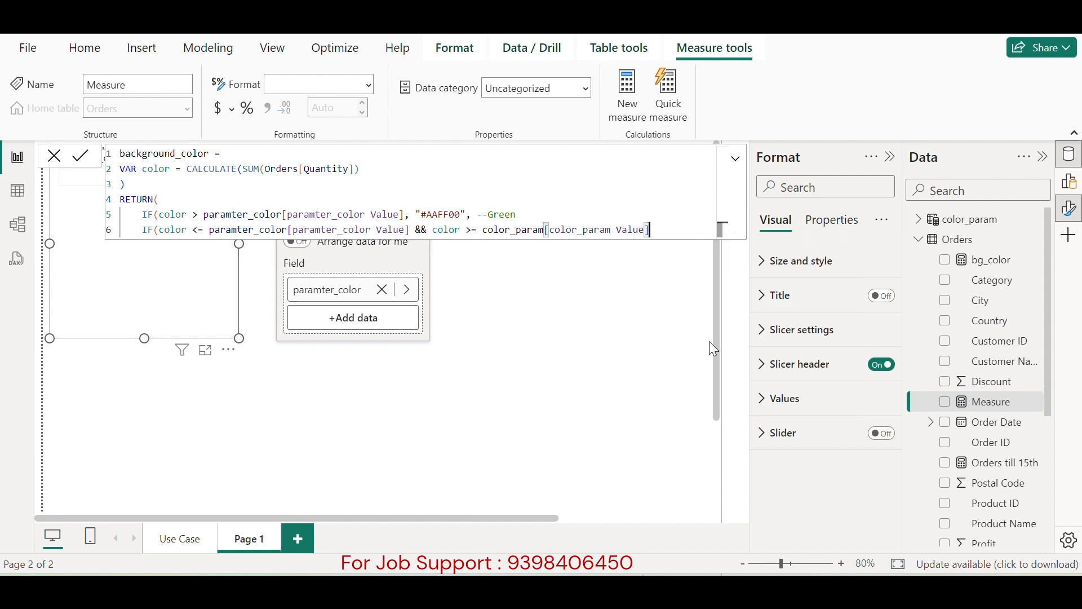
# - Replace the color_param reference at the end of the second IF's condition with paramter_color[paramter_color Value]
pyautogui.moveTo(651, 229); pyautogui.dragTo(482, 231)
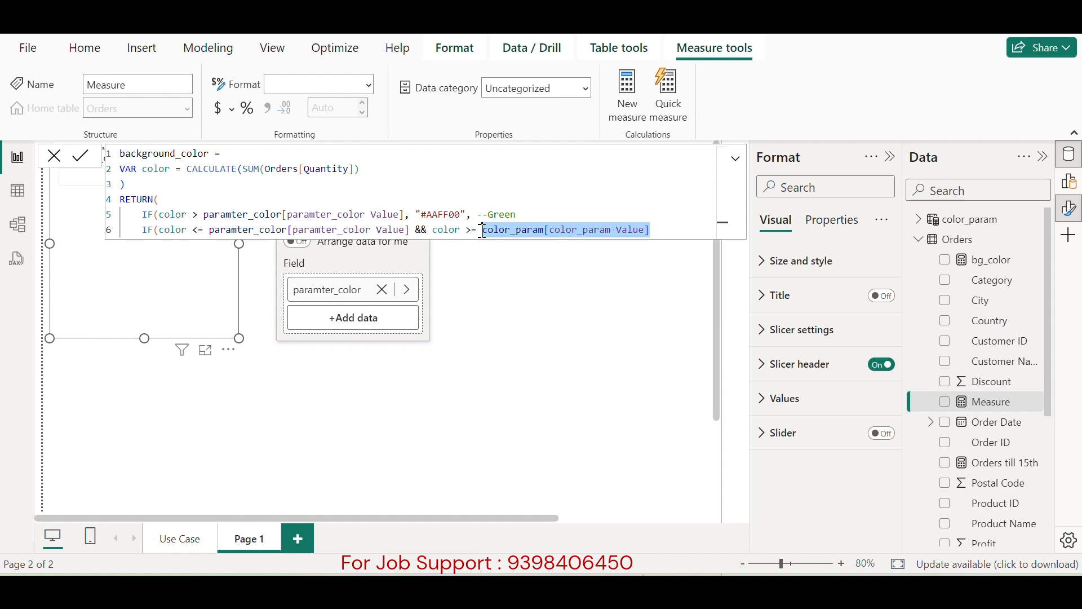
pyautogui.write('para')
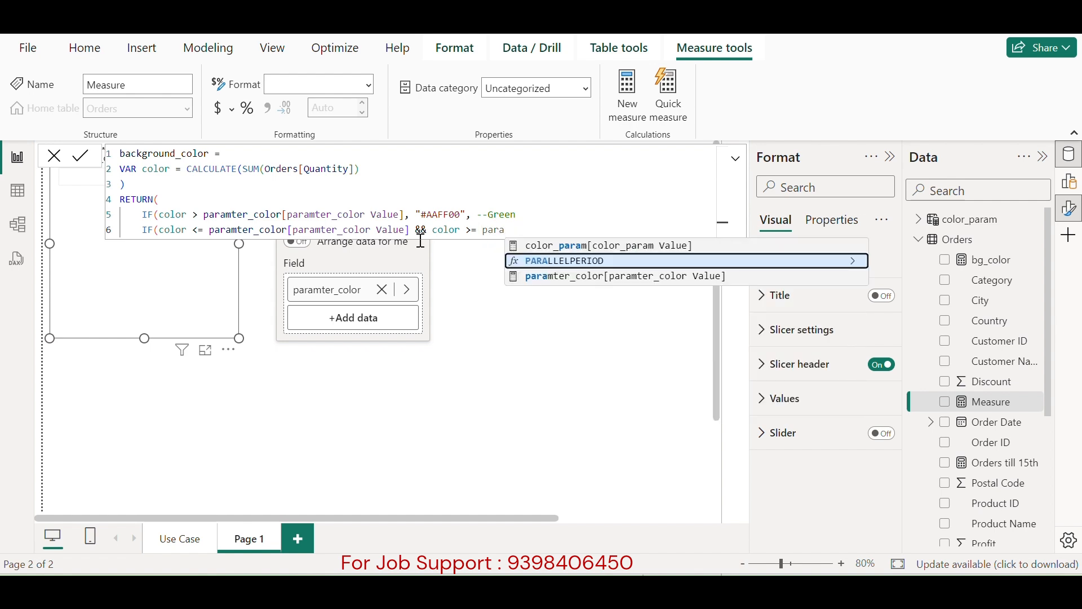
pyautogui.click(656, 276)
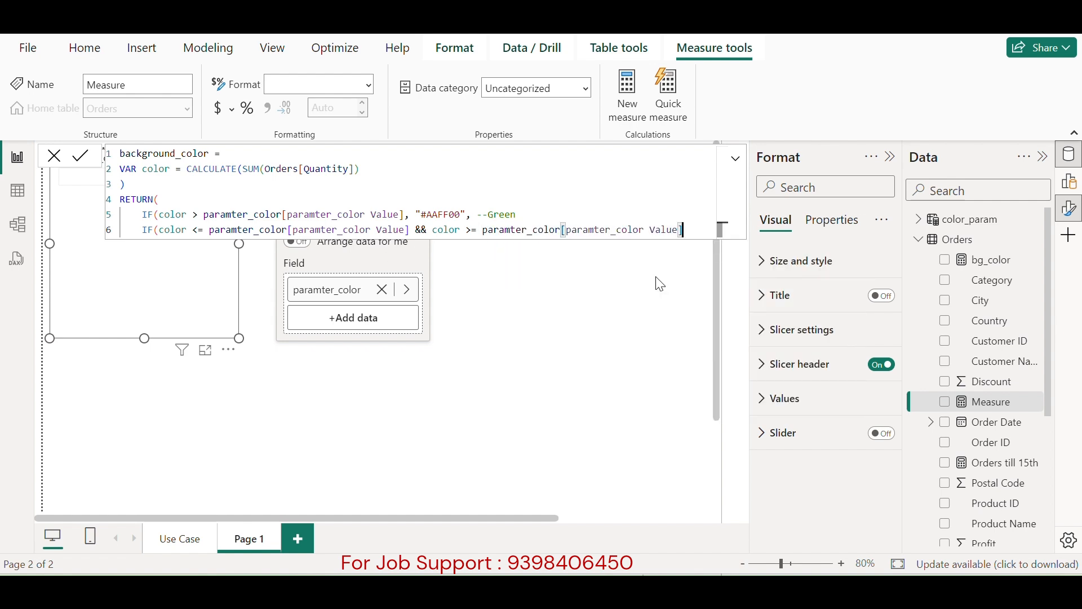
# - Make the second IF return "#FFA500" when true, add the comment -- Orange, and start a new line
pyautogui.write(', "#')
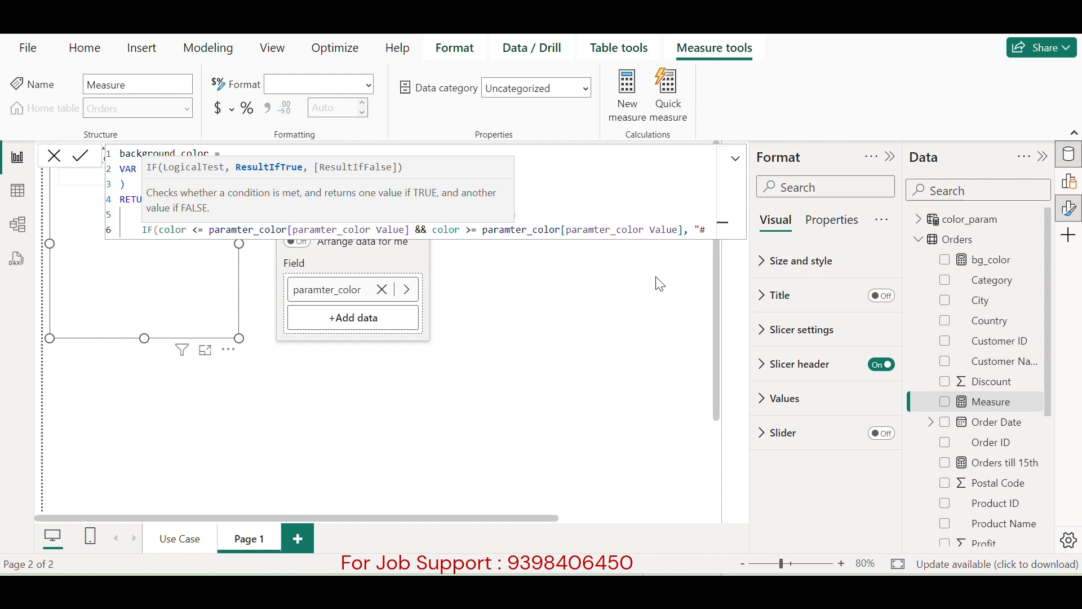
pyautogui.write('FFA')
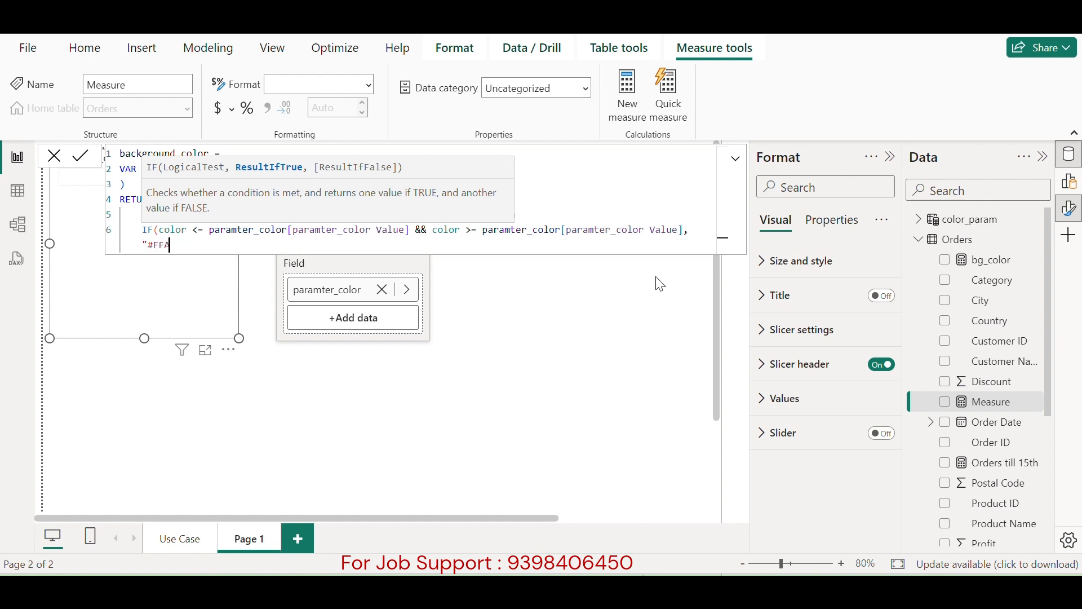
pyautogui.write('500", -- Orange')
pyautogui.press('Return')
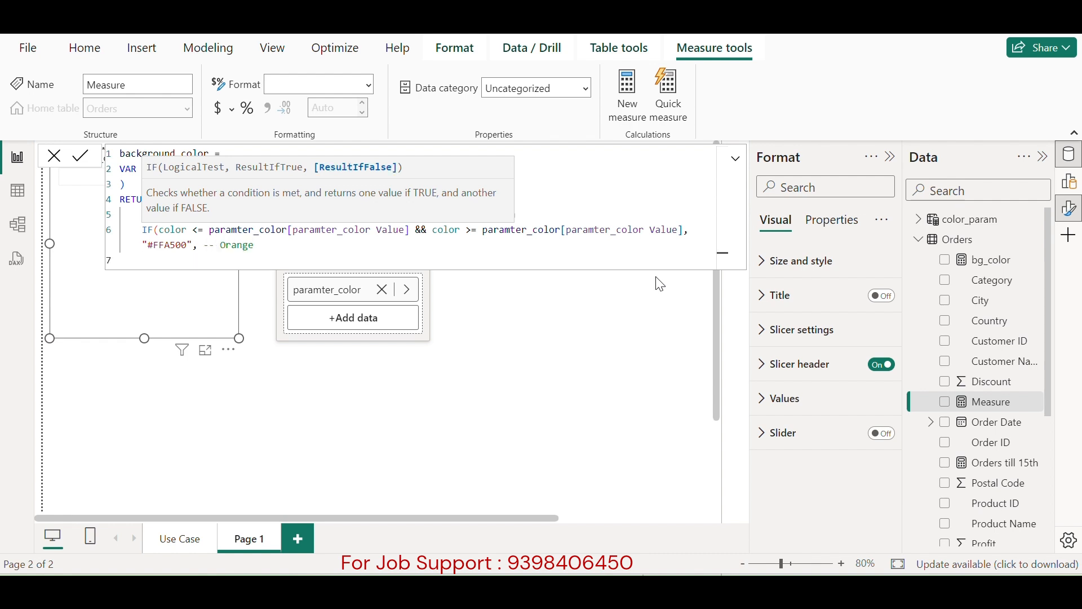
# - Nest a third IF in the formula that tests color < paramter_color[paramter_color Value]
pyautogui.write('IF')
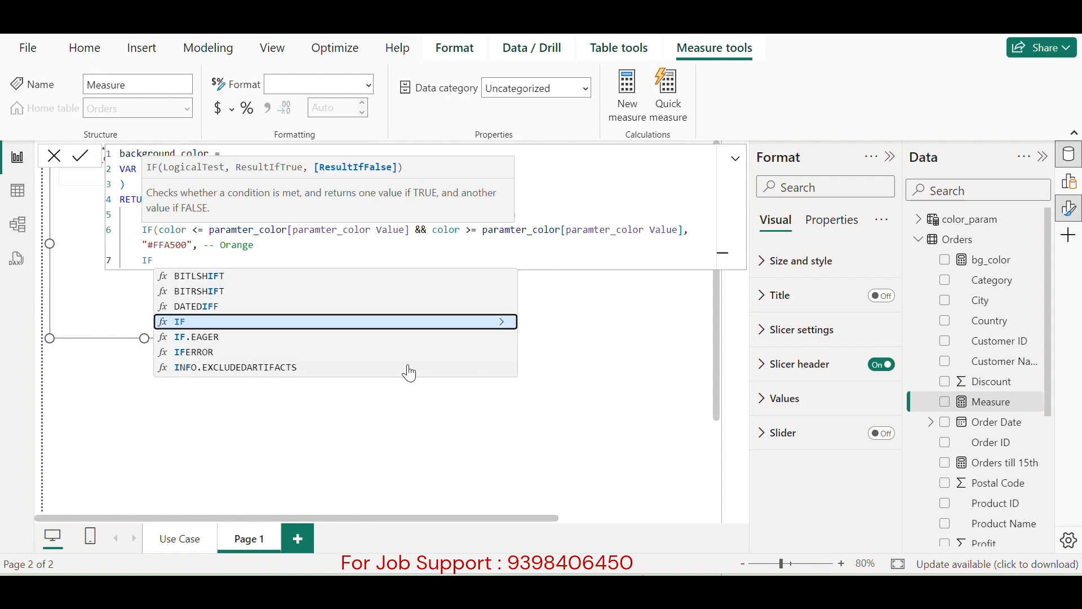
pyautogui.click(183, 321)
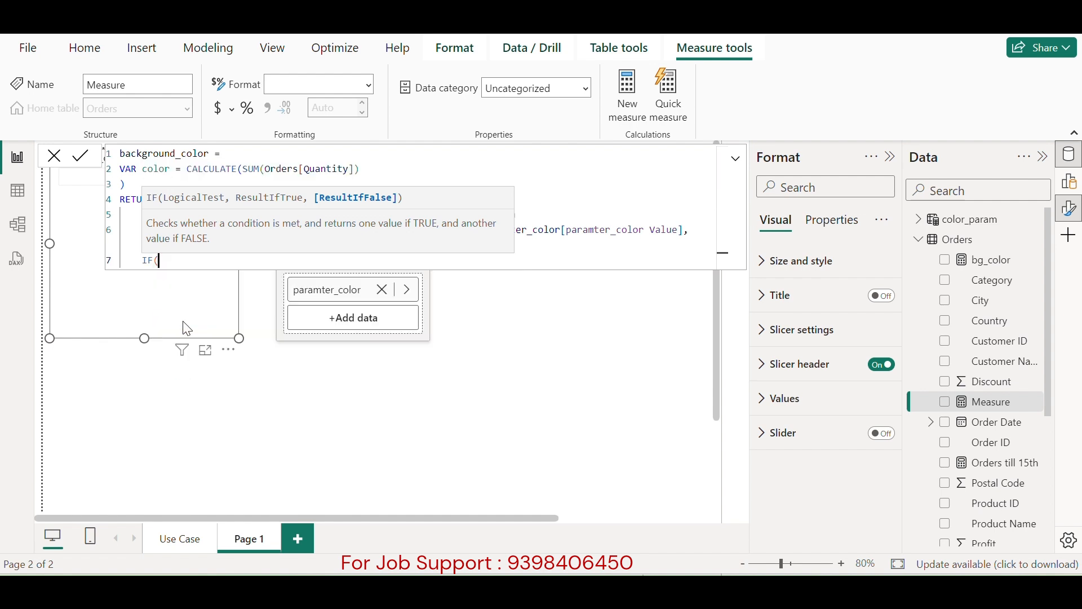
pyautogui.write('color')
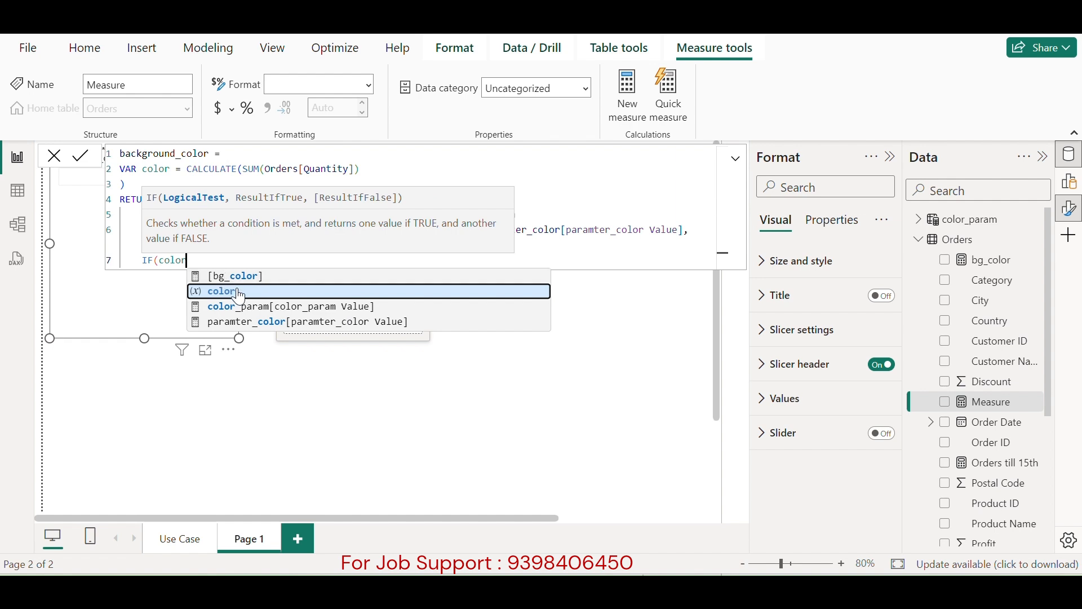
pyautogui.click(241, 295)
pyautogui.write('< para')
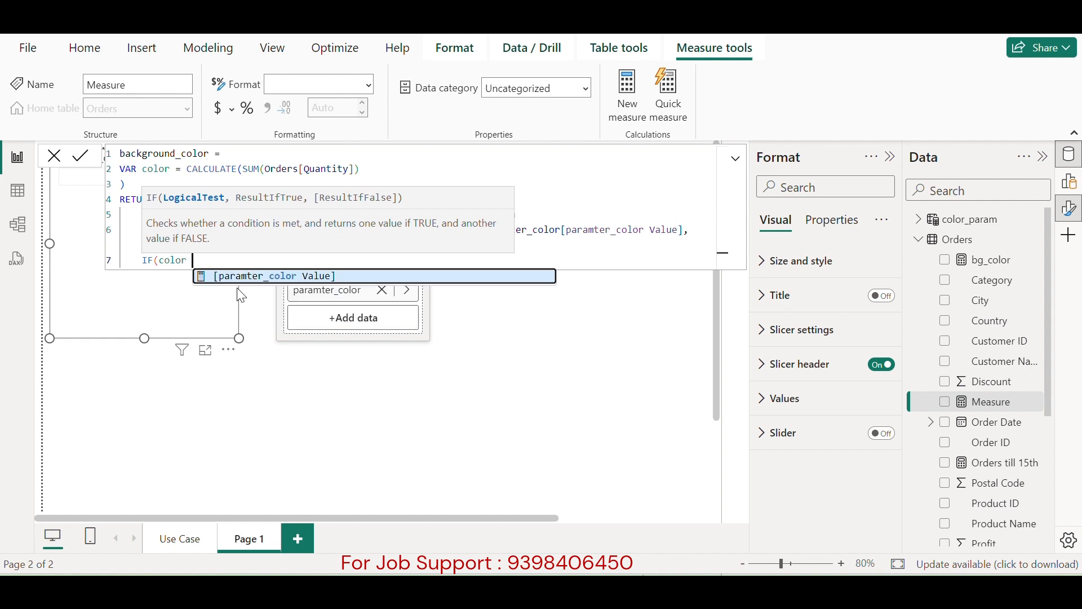
pyautogui.write('m')
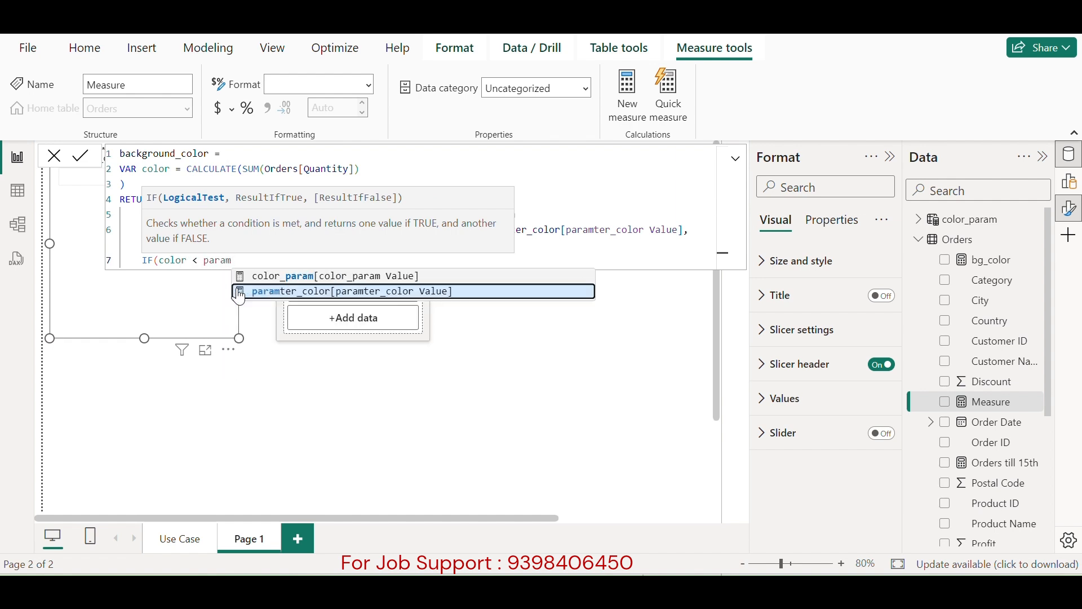
pyautogui.click(451, 294)
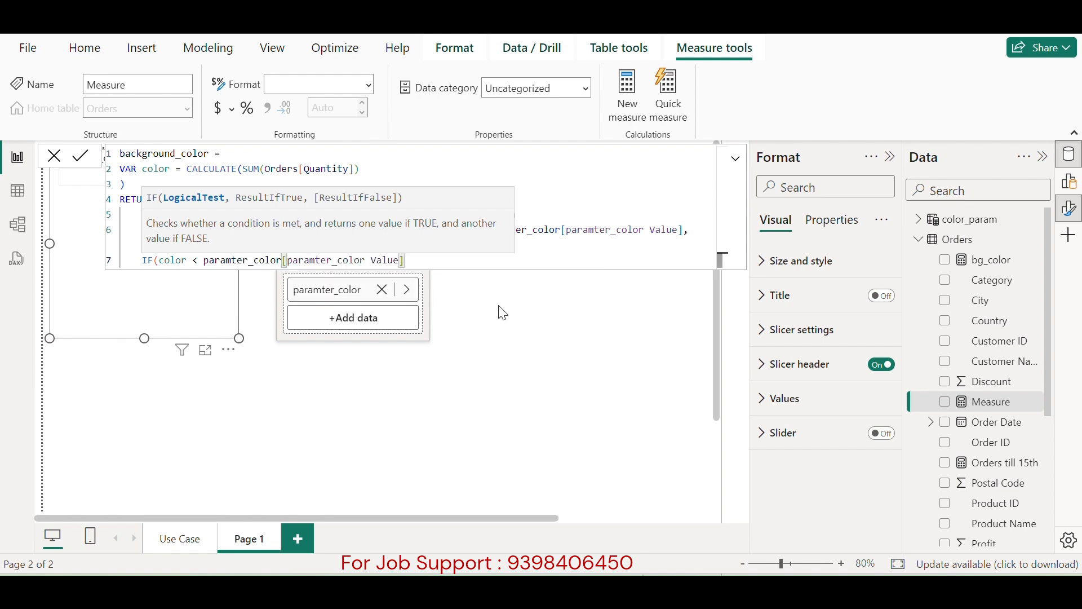
# - Make the third IF return "#FF4433" when true and annotate that line with the comment -- Red
pyautogui.write(', ')
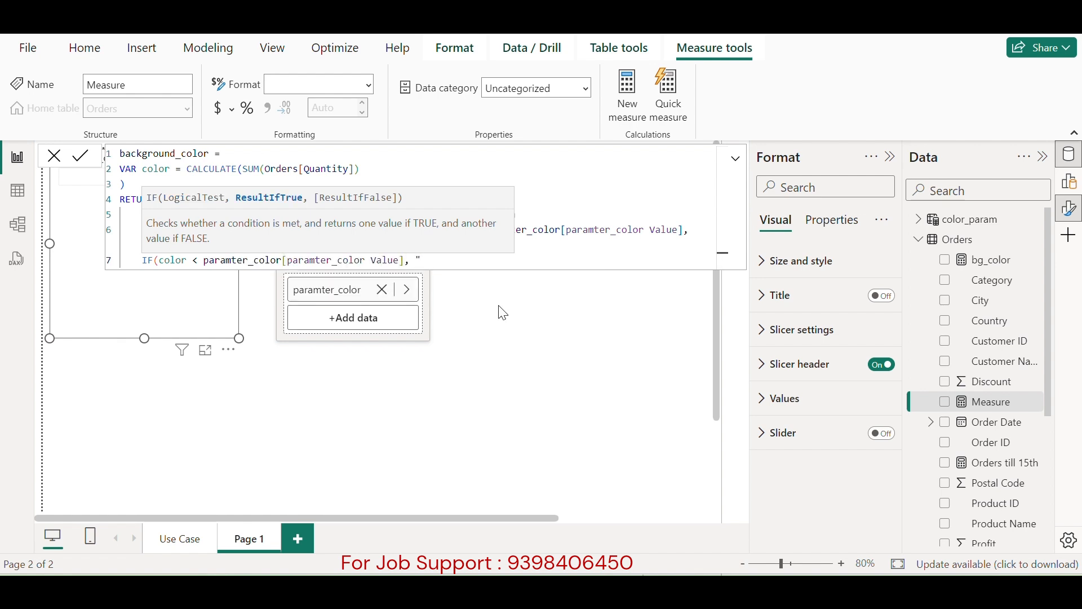
pyautogui.write('"#FF4433" -- Red')
pyautogui.press('Return')
# - Close the formula with three closing parentheses on separate lines and commit the background_color measure
pyautogui.write(')')
pyautogui.press('Return')
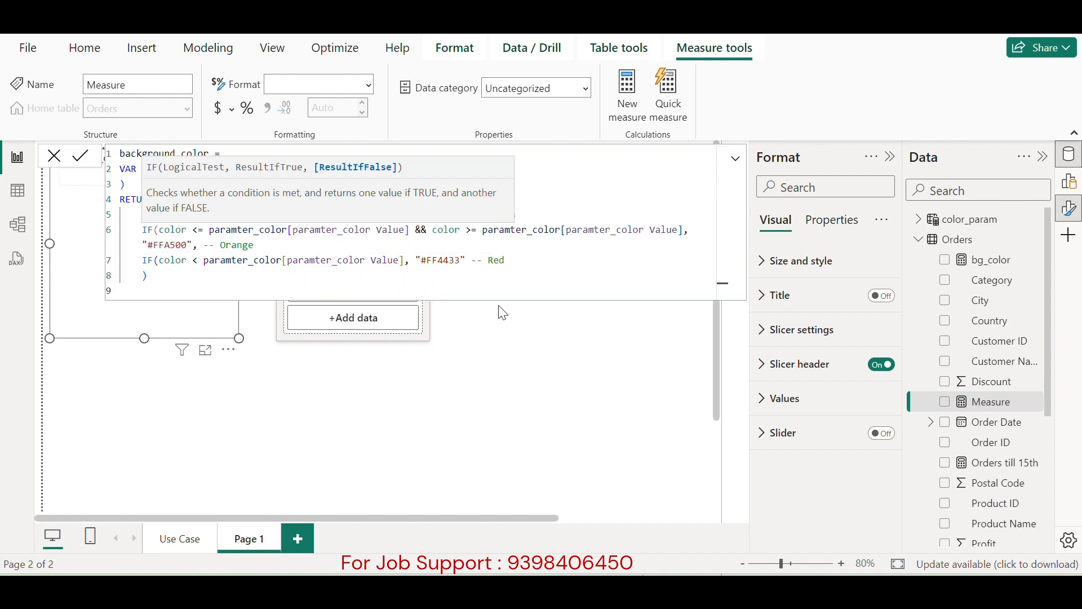
pyautogui.write(')')
pyautogui.press('Return')
pyautogui.write(')')
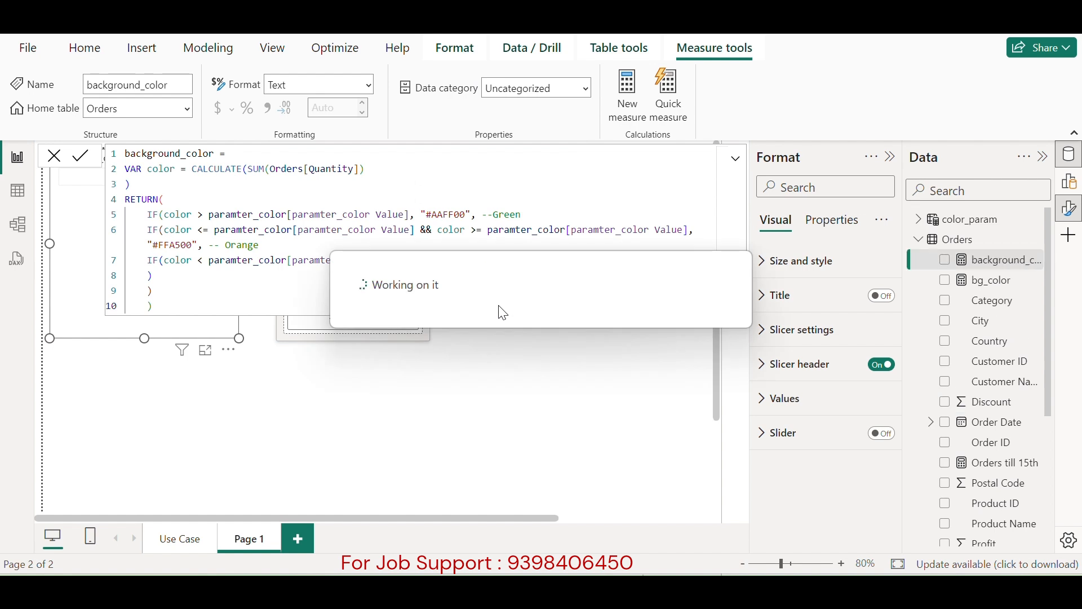
# - Shrink the paramter_color slicer on the canvas and set its value to 10
pyautogui.click(57, 169)
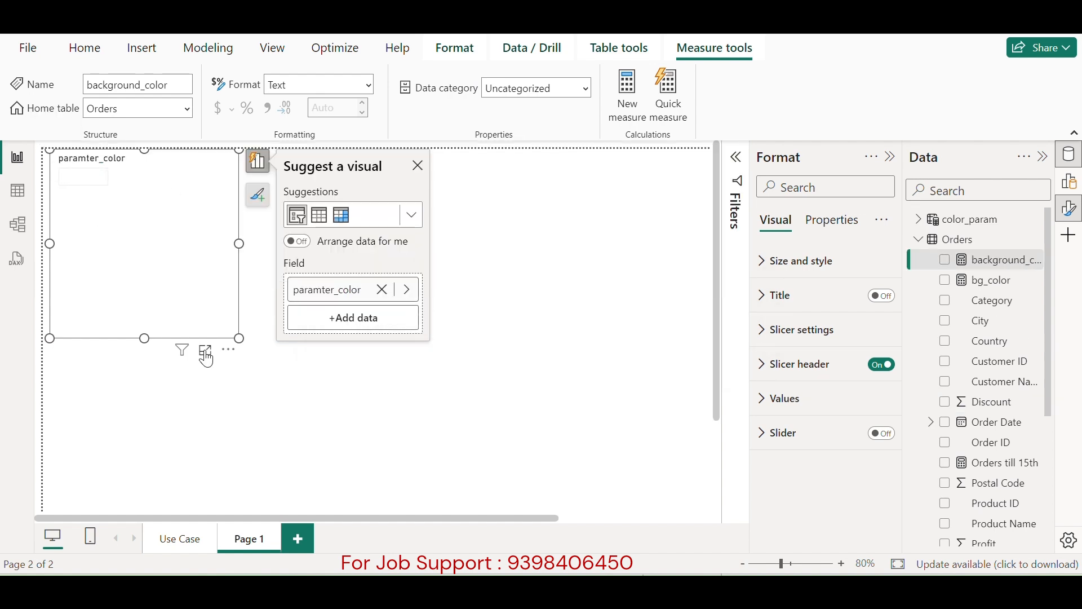
pyautogui.moveTo(238, 338); pyautogui.dragTo(207, 251)
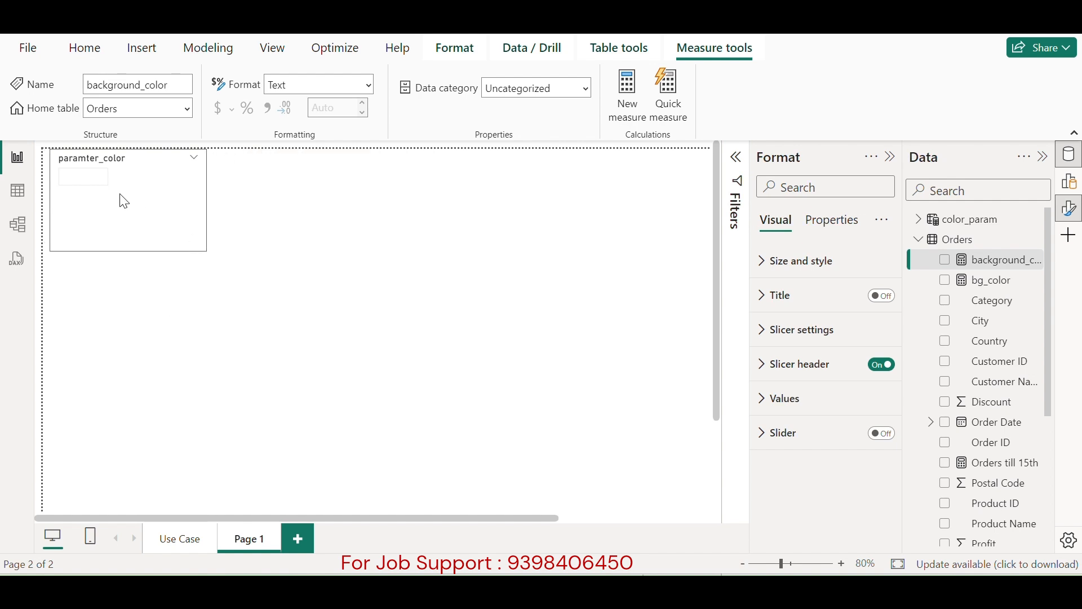
pyautogui.click(89, 178)
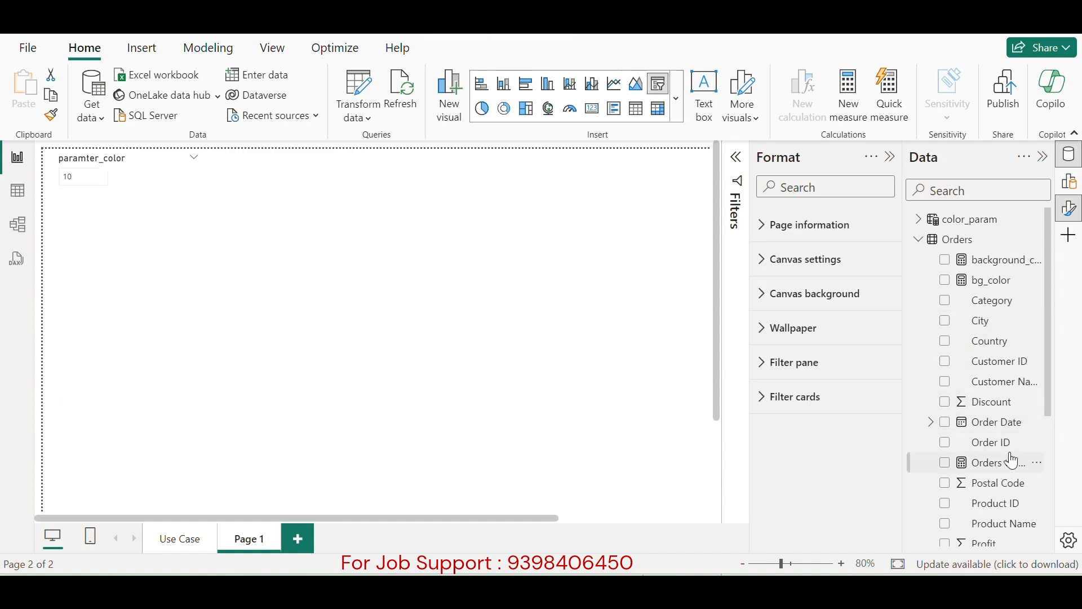
# - Add a table visual listing Order ID from the Orders table and enlarge it
pyautogui.click(946, 443)
pyautogui.moveTo(206, 394); pyautogui.dragTo(300, 486)
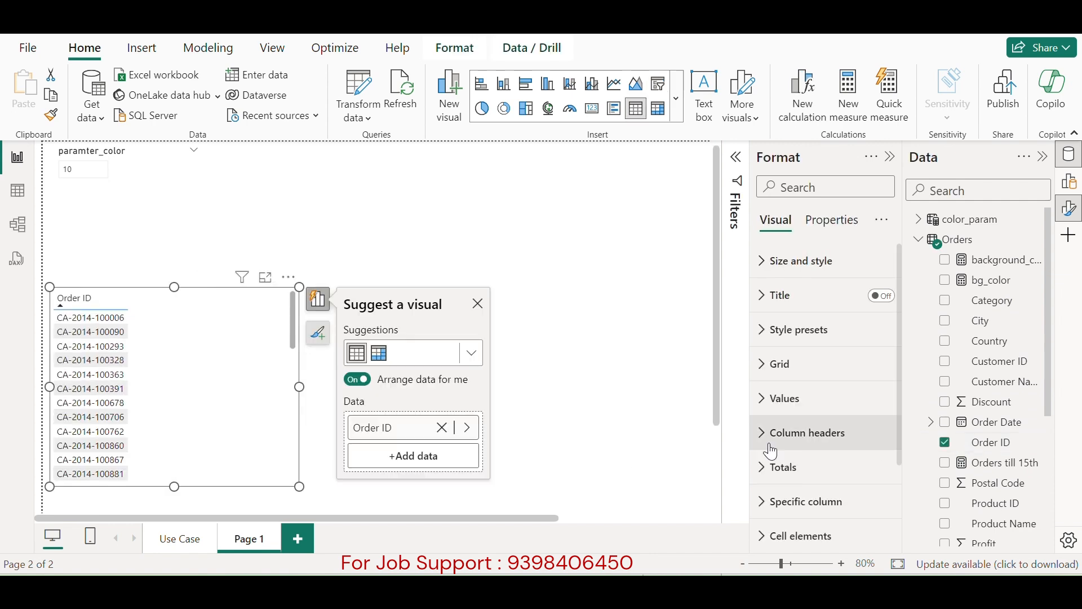
# - Add Quantity from the Orders table to the Order ID visual and switch the visual back to a table
pyautogui.scroll(-4, 1040, 512)
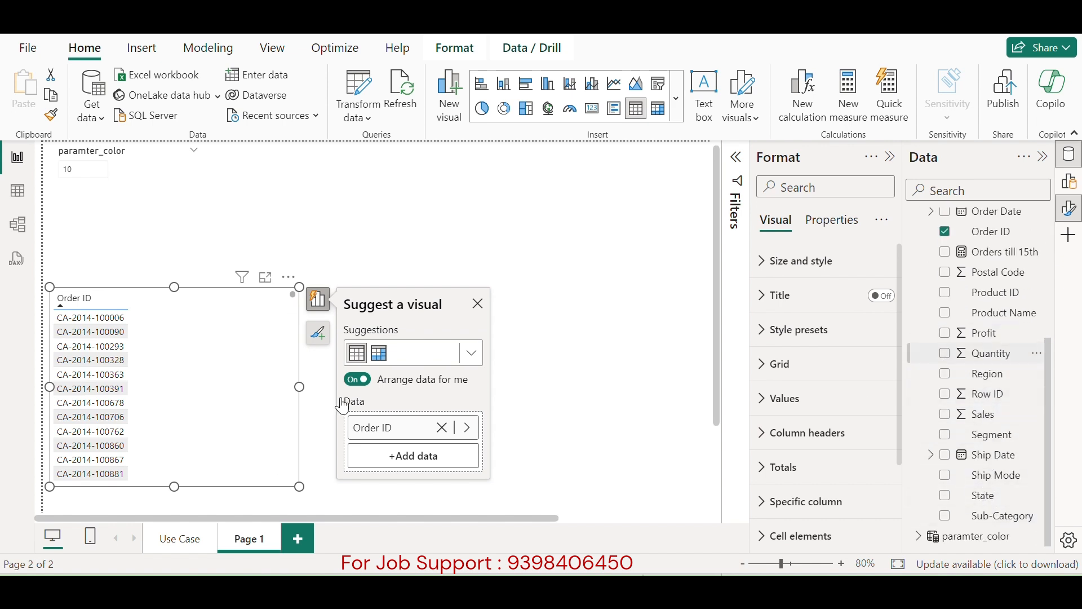
pyautogui.moveTo(519, 417); pyautogui.dragTo(207, 369)
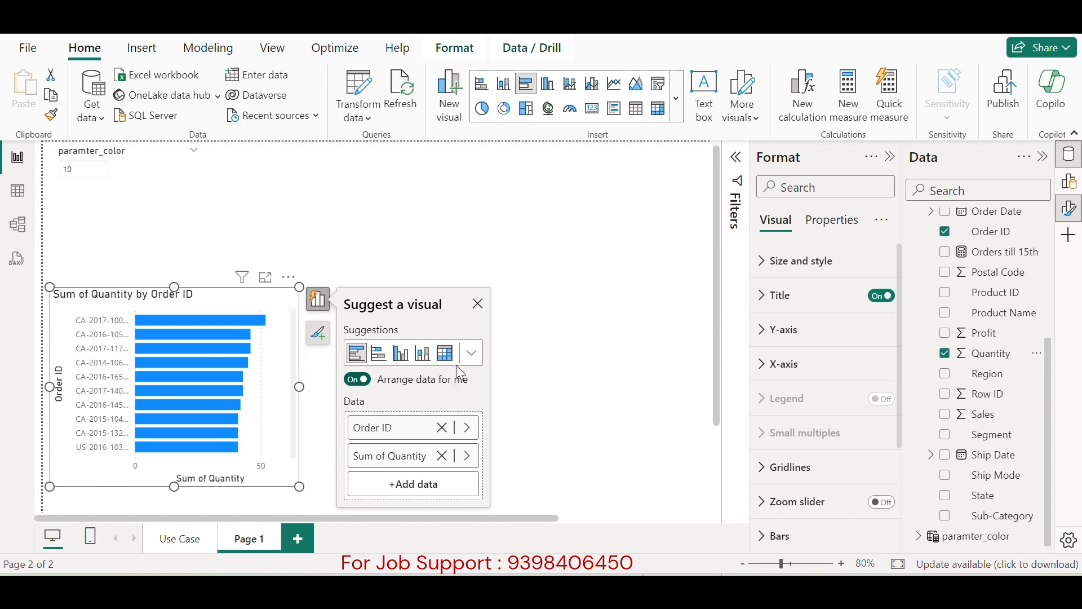
pyautogui.click(472, 353)
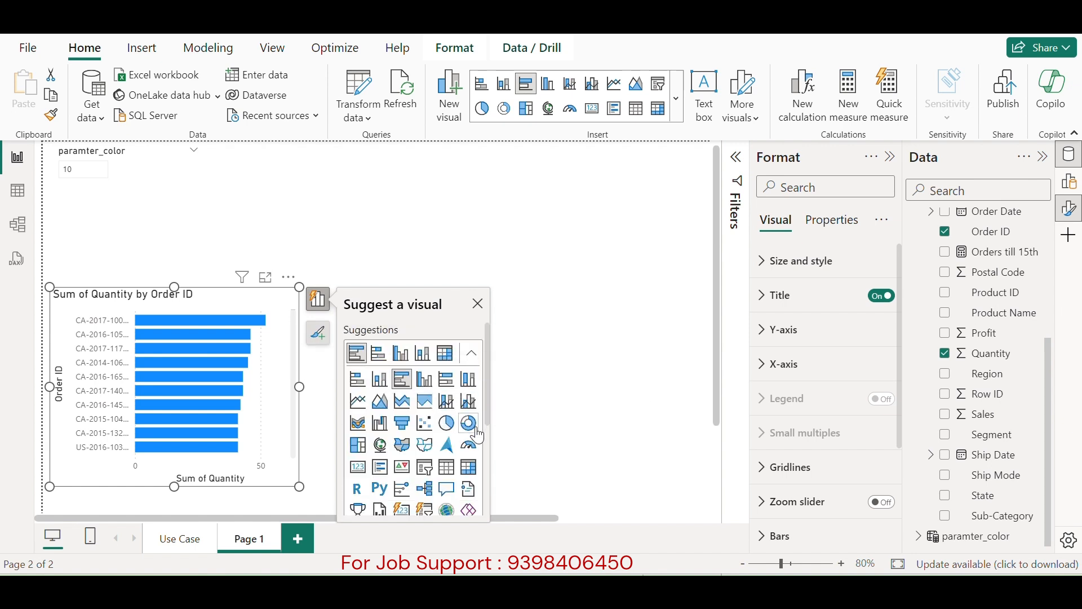
pyautogui.click(447, 472)
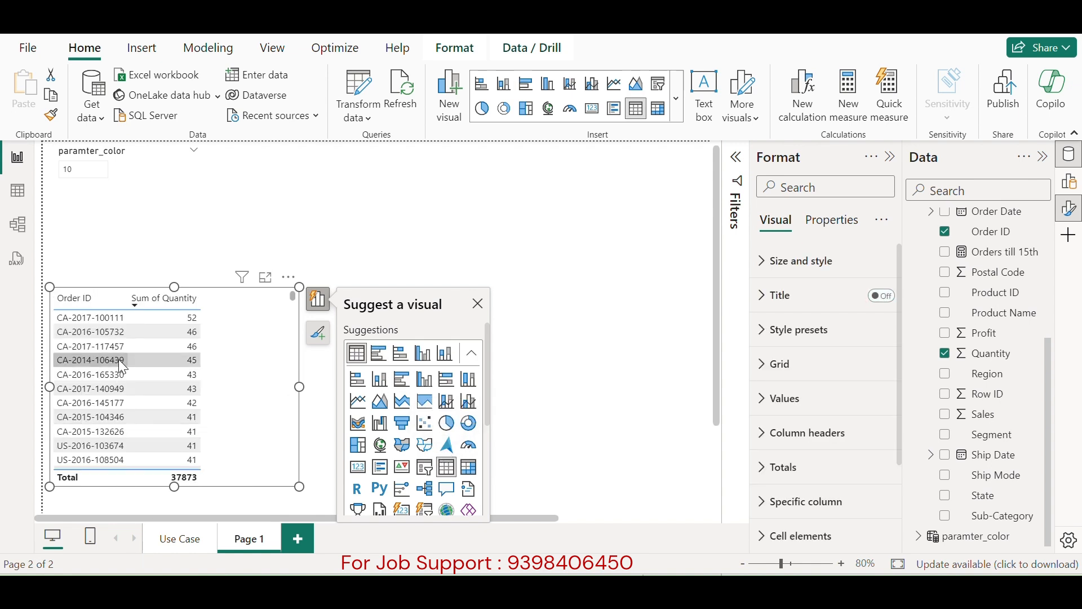
# - Turn on background color in the cell elements formatting for the table's Sum of Quantity series
pyautogui.scroll(-8, 123, 368)
pyautogui.scroll(-10, 123, 367)
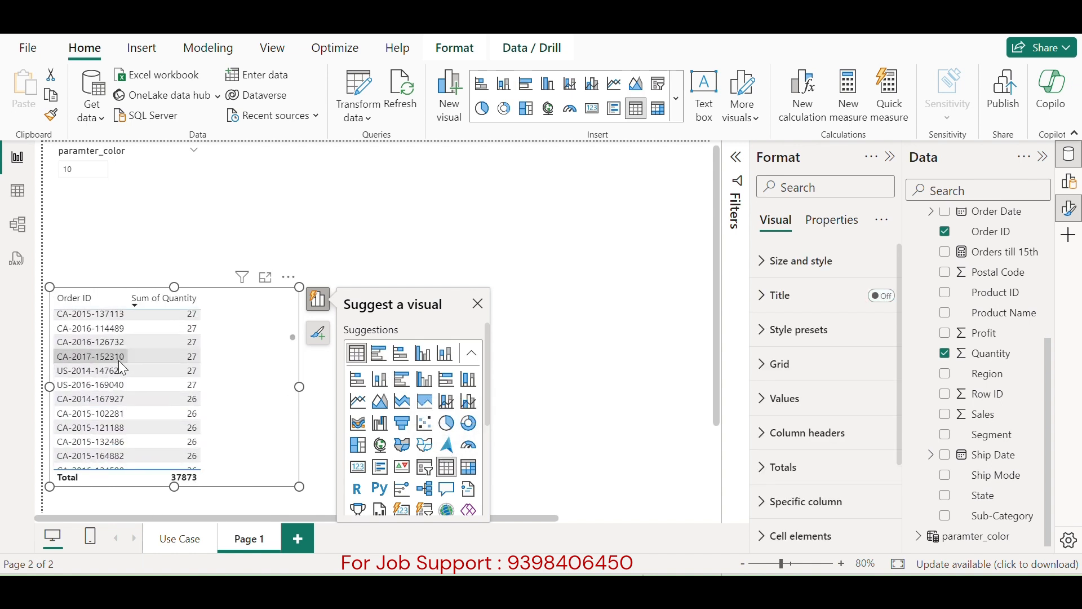
pyautogui.scroll(-3, 137, 379)
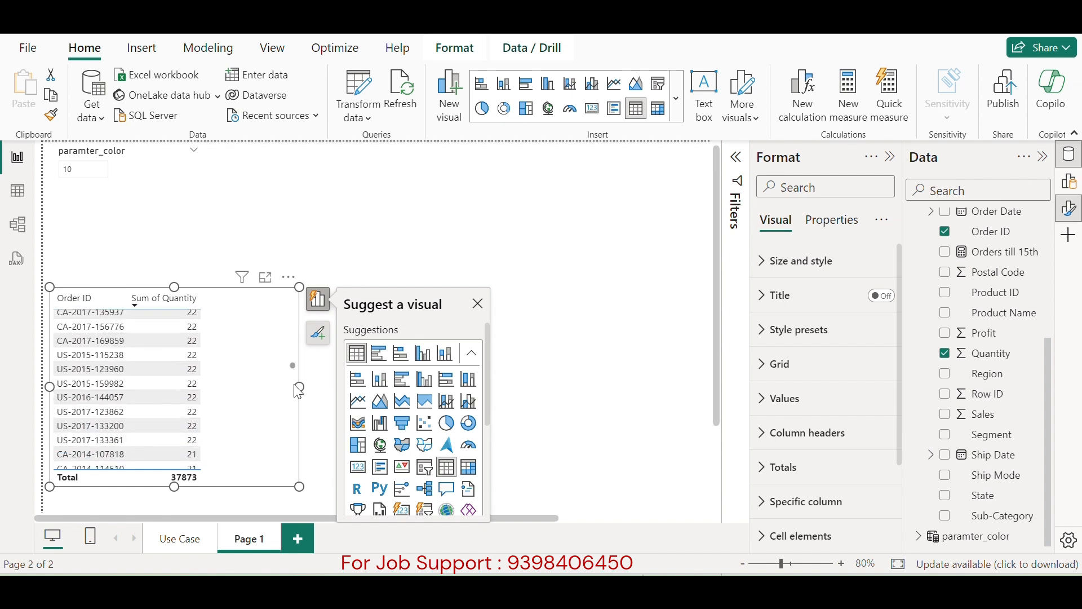
pyautogui.scroll(-10, 237, 377)
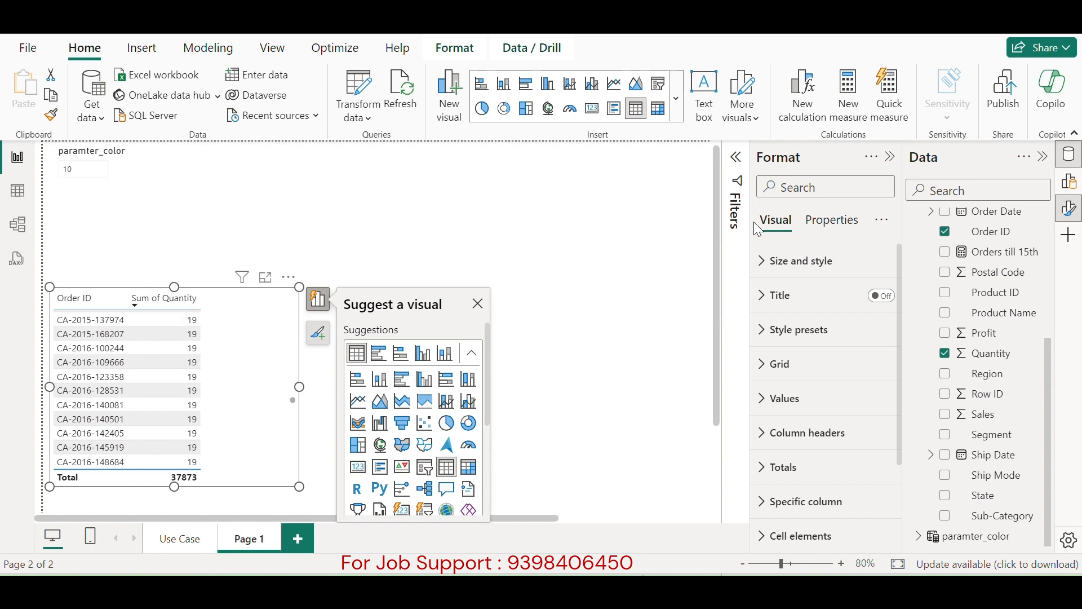
pyautogui.scroll(-2, 830, 431)
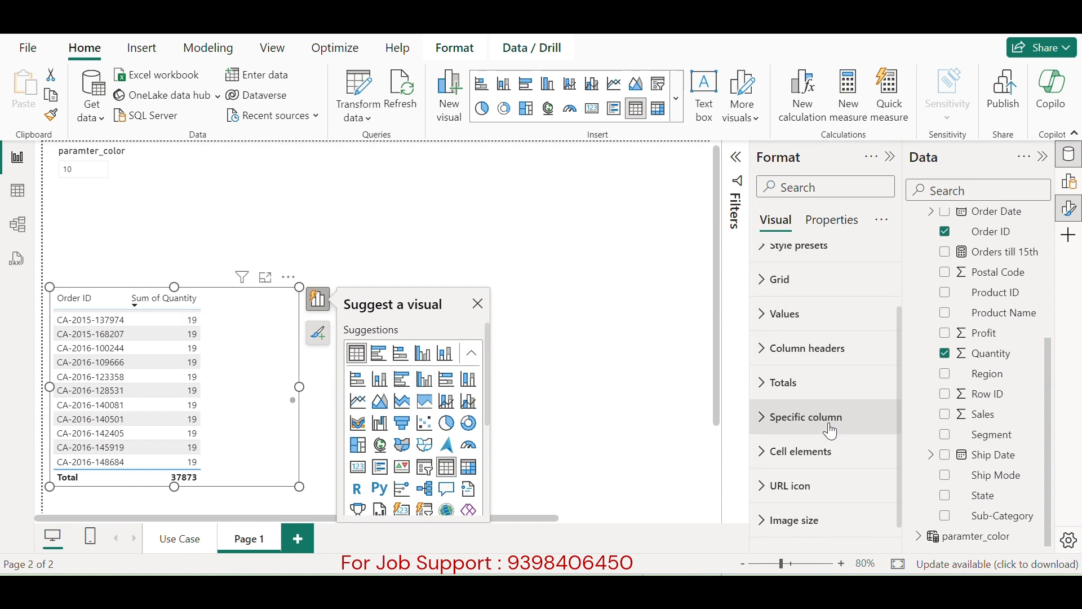
pyautogui.scroll(-1, 831, 432)
pyautogui.click(768, 426)
pyautogui.scroll(-3, 828, 431)
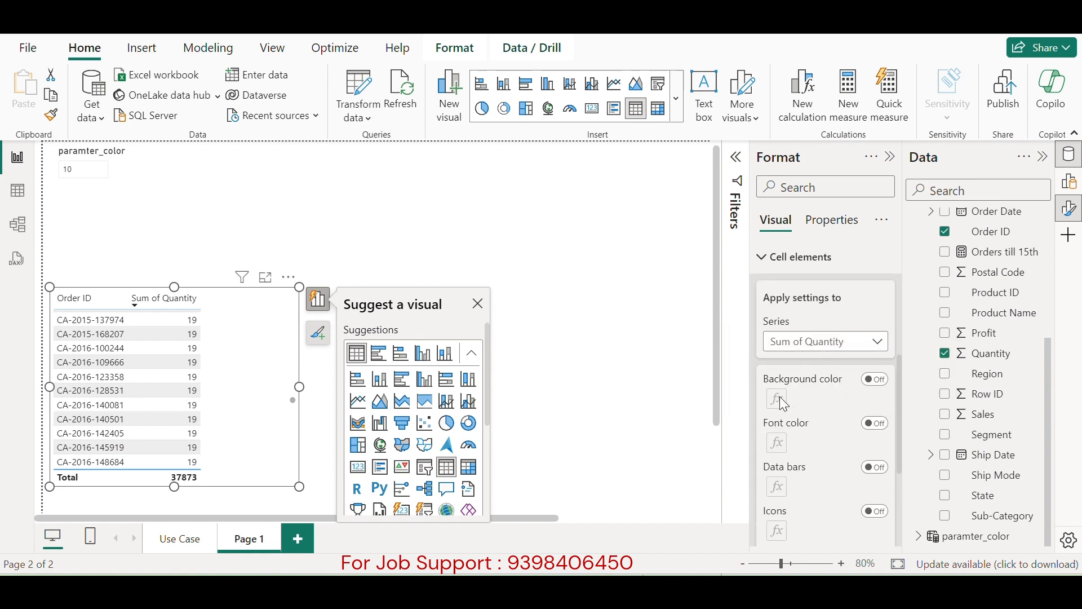
pyautogui.click(876, 381)
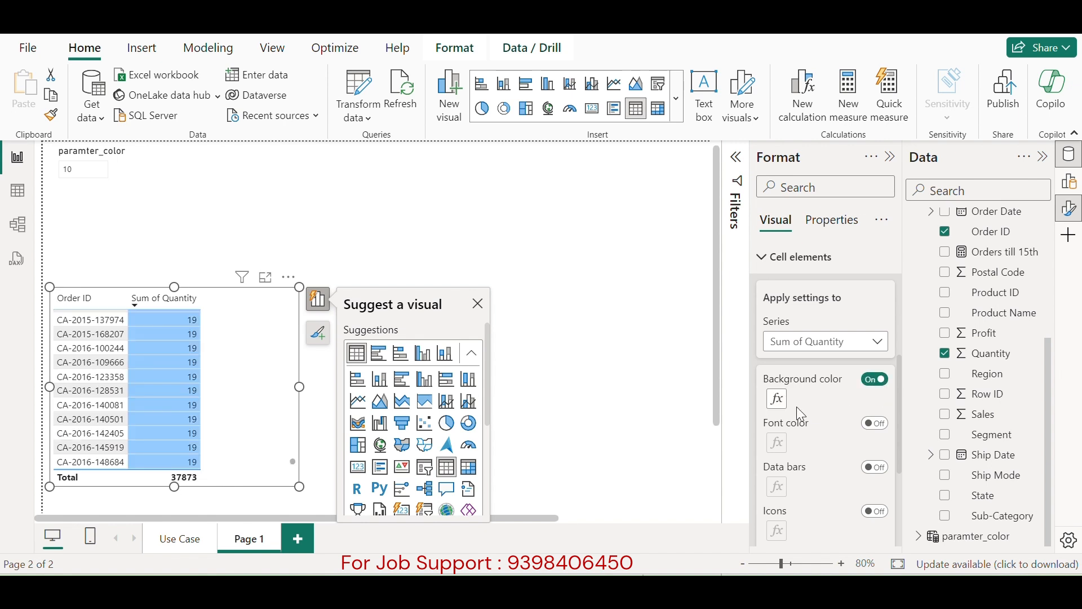
# - Set the background color's conditional formatting to the Field value style, based on the background_color measure from Orders
pyautogui.click(779, 402)
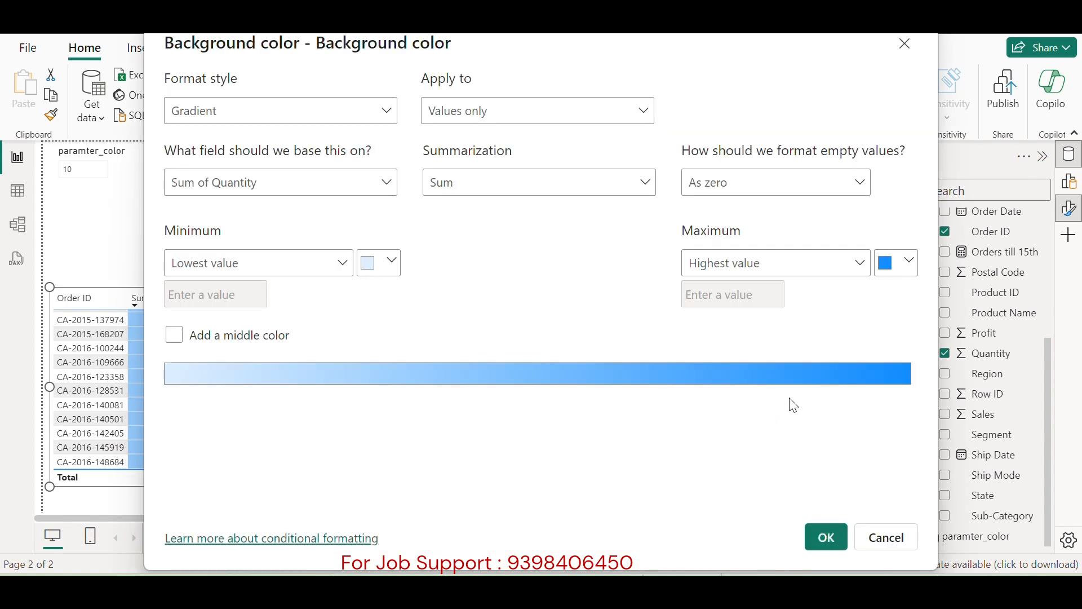
pyautogui.click(386, 111)
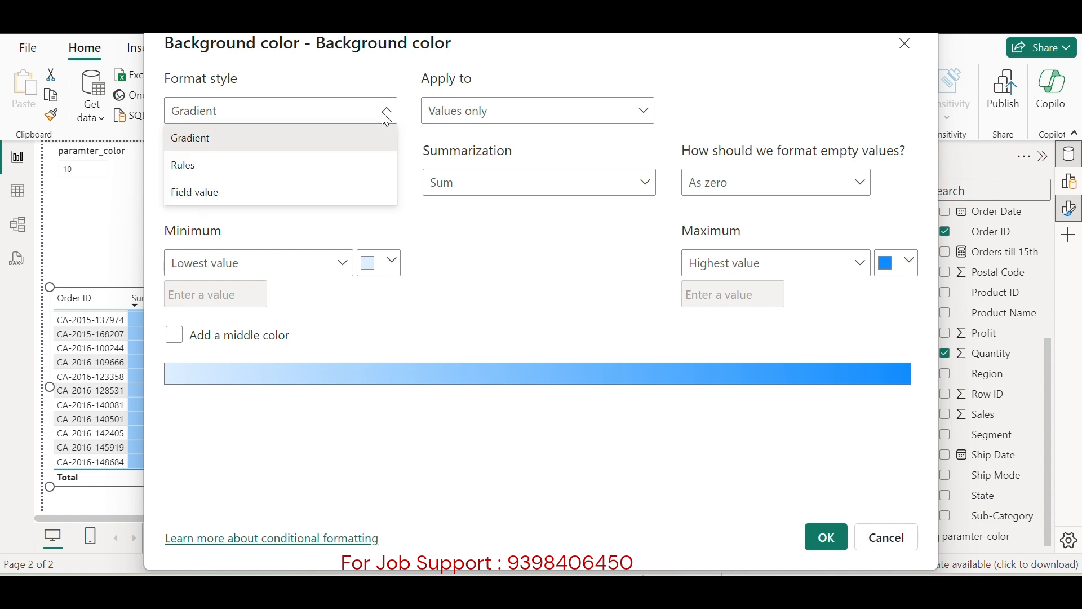
pyautogui.click(237, 192)
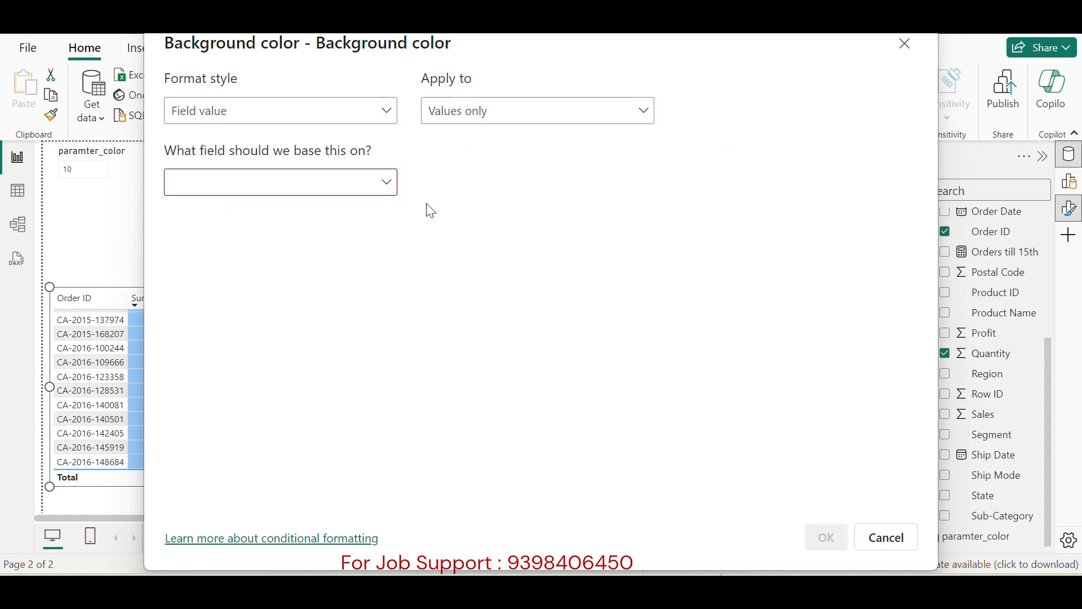
pyautogui.click(391, 190)
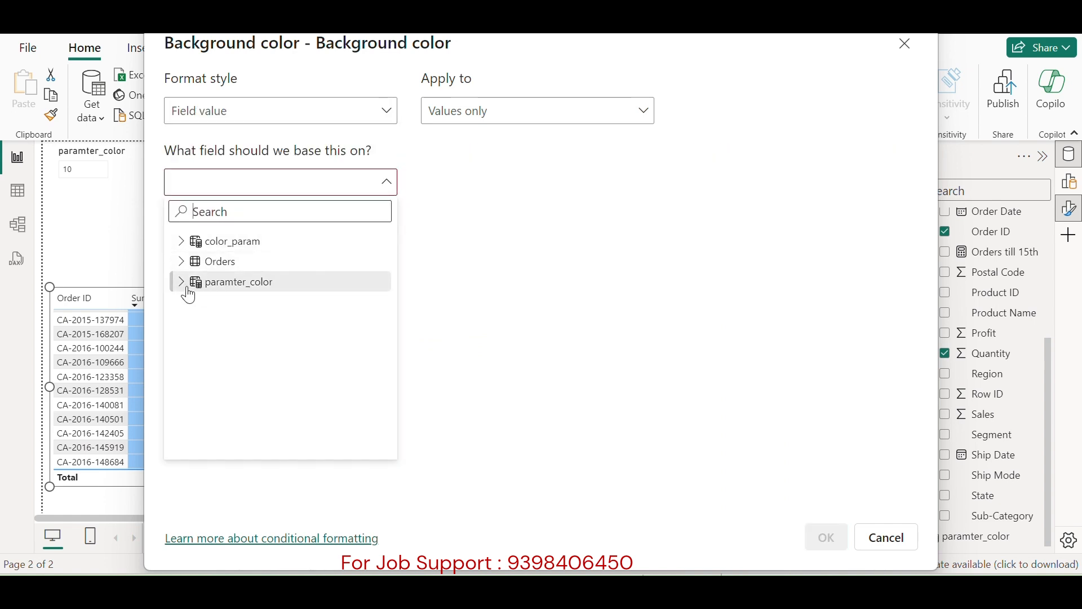
pyautogui.click(179, 263)
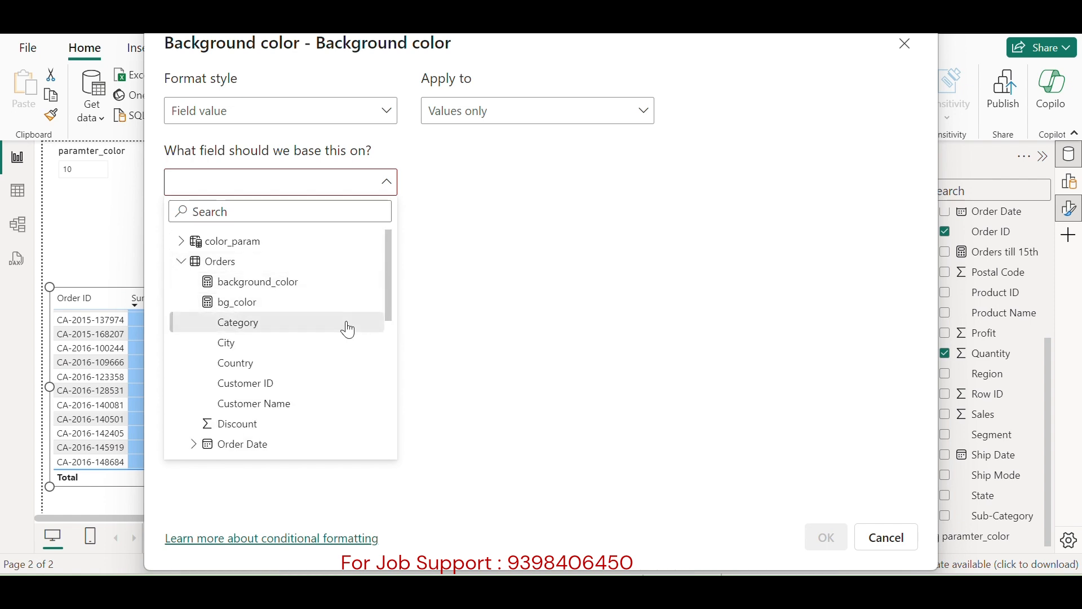
pyautogui.click(282, 286)
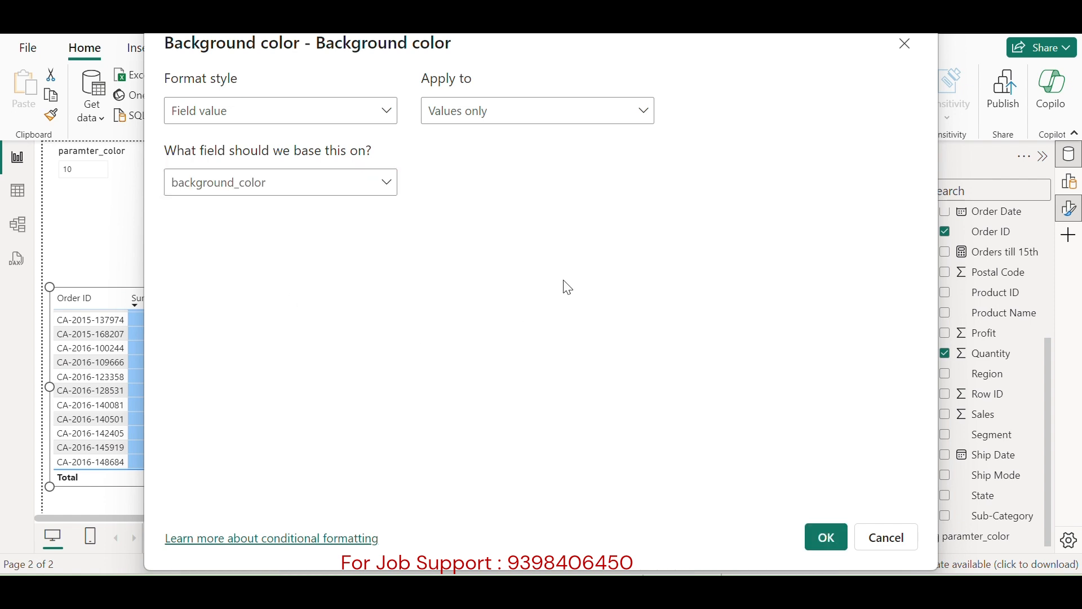
pyautogui.click(825, 534)
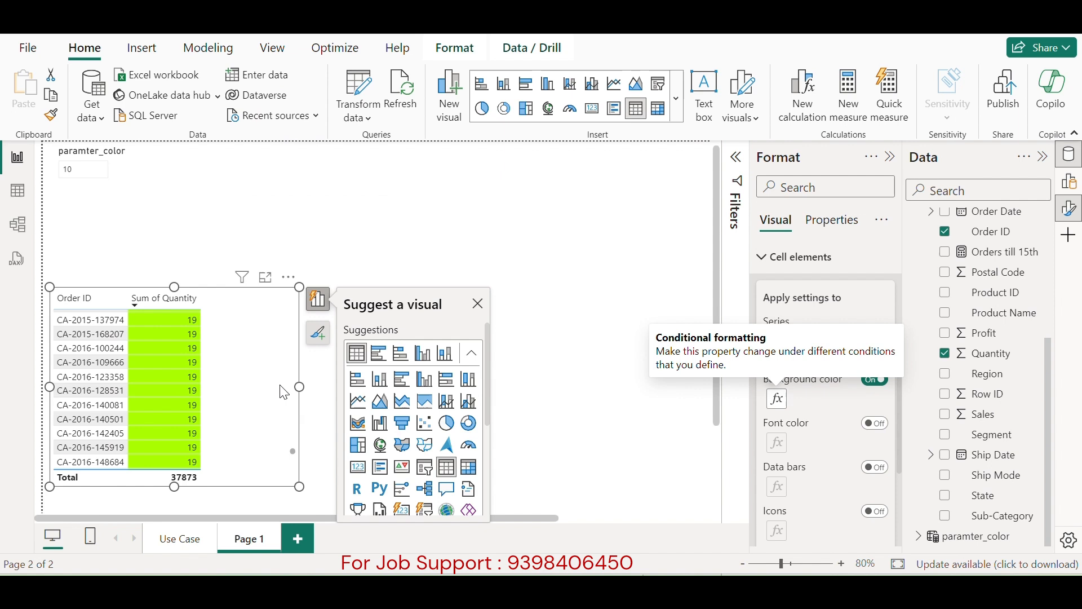
# - Set the paramter_color slicer value to 16
pyautogui.scroll(-10, 245, 355)
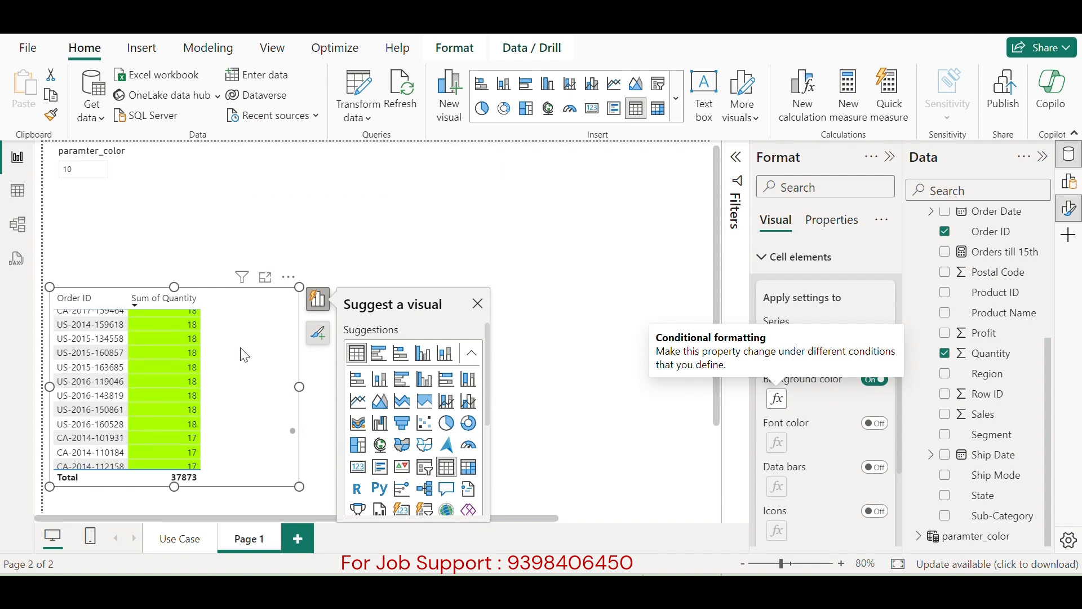
pyautogui.scroll(-10, 245, 355)
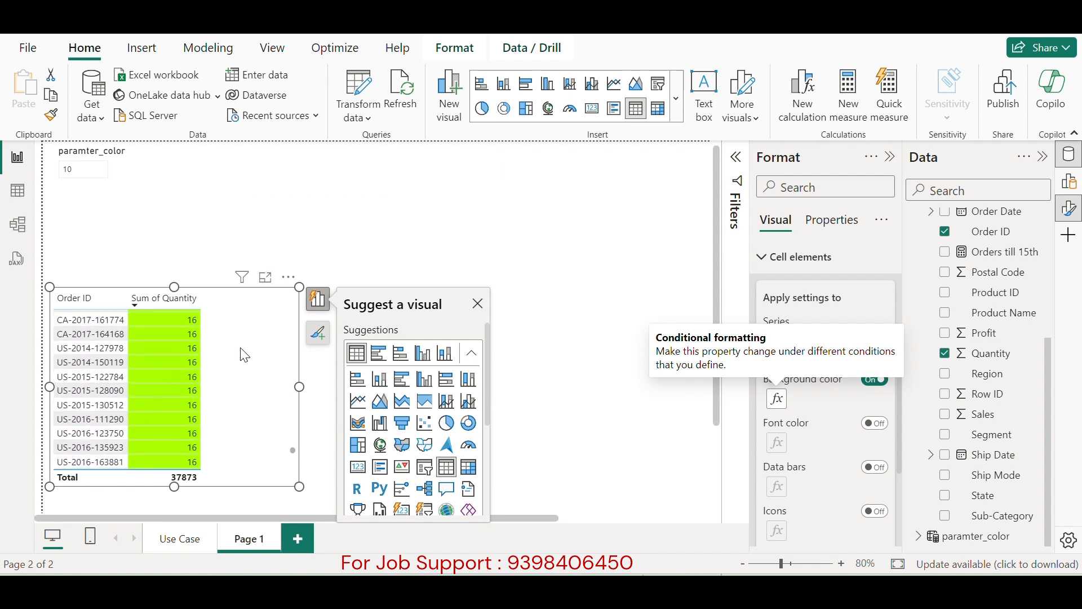
pyautogui.scroll(-5, 244, 355)
pyautogui.scroll(-5, 243, 353)
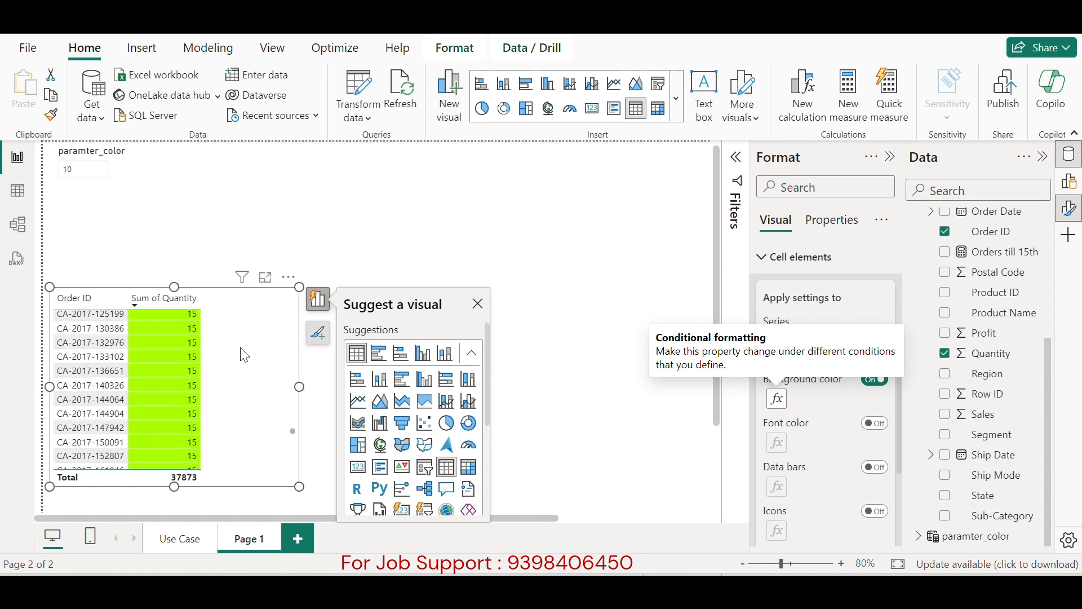
pyautogui.doubleClick(79, 167)
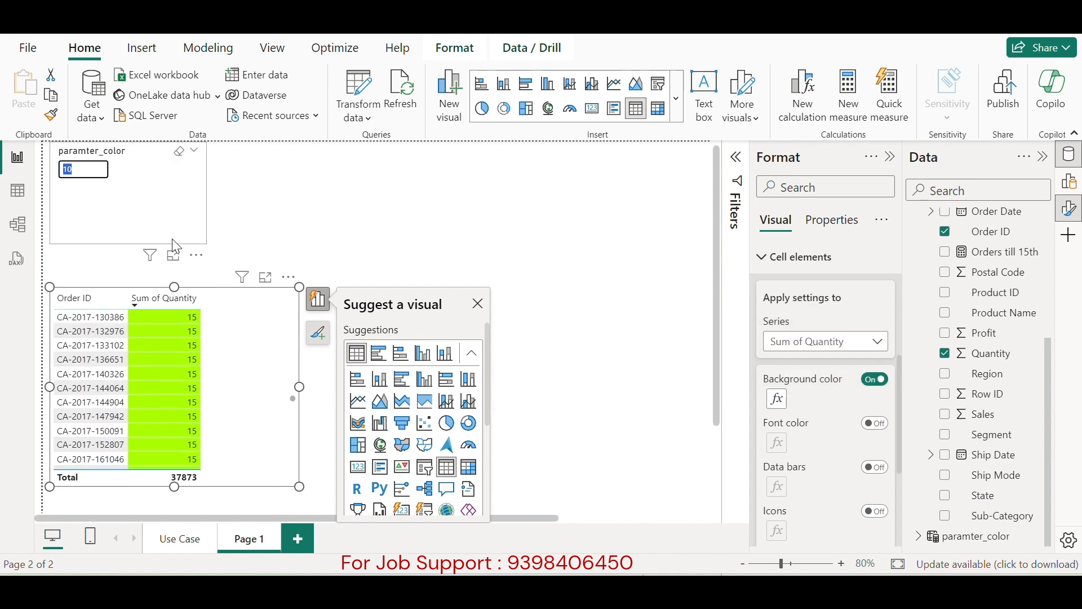
pyautogui.write('16')
pyautogui.press('Return')
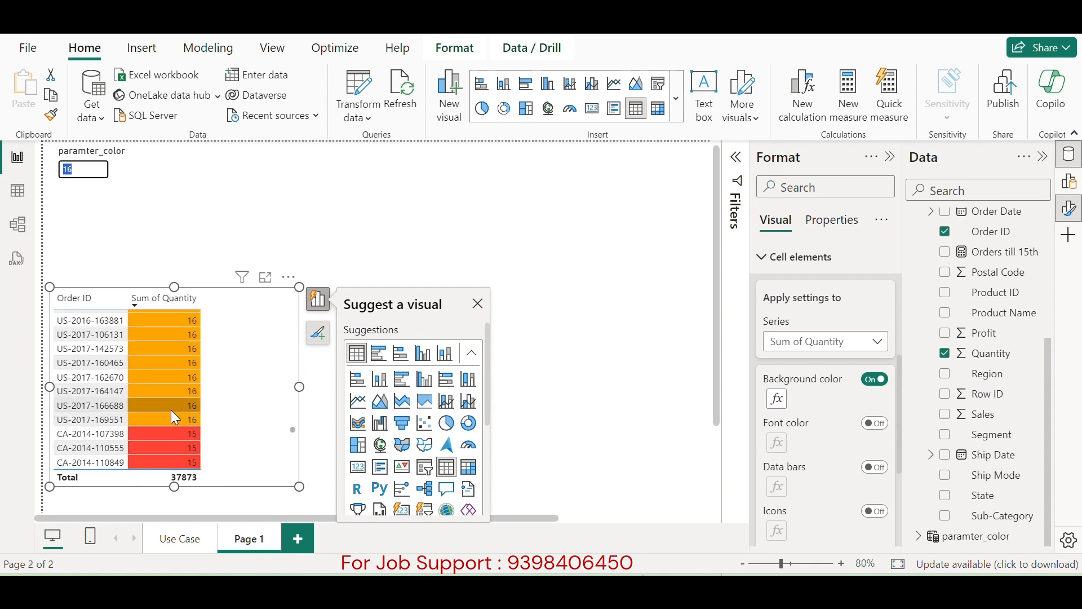
# - Examine the Sum of Quantity cell colors for order quantities below, equal to and above the parameter value
pyautogui.scroll(-4, 172, 410)
pyautogui.scroll(-5, 170, 410)
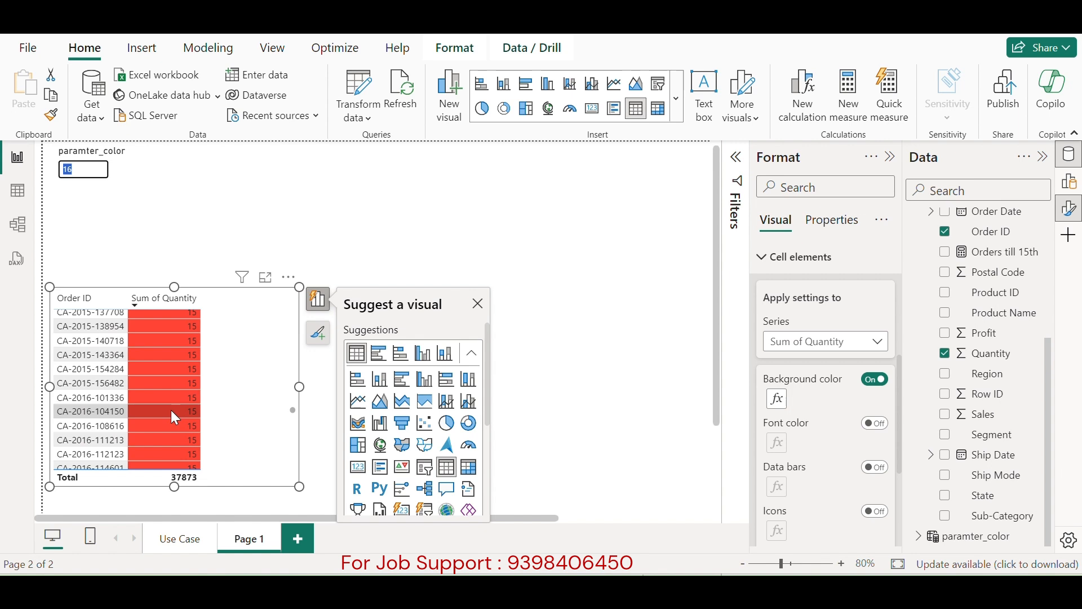
pyautogui.scroll(-10, 175, 398)
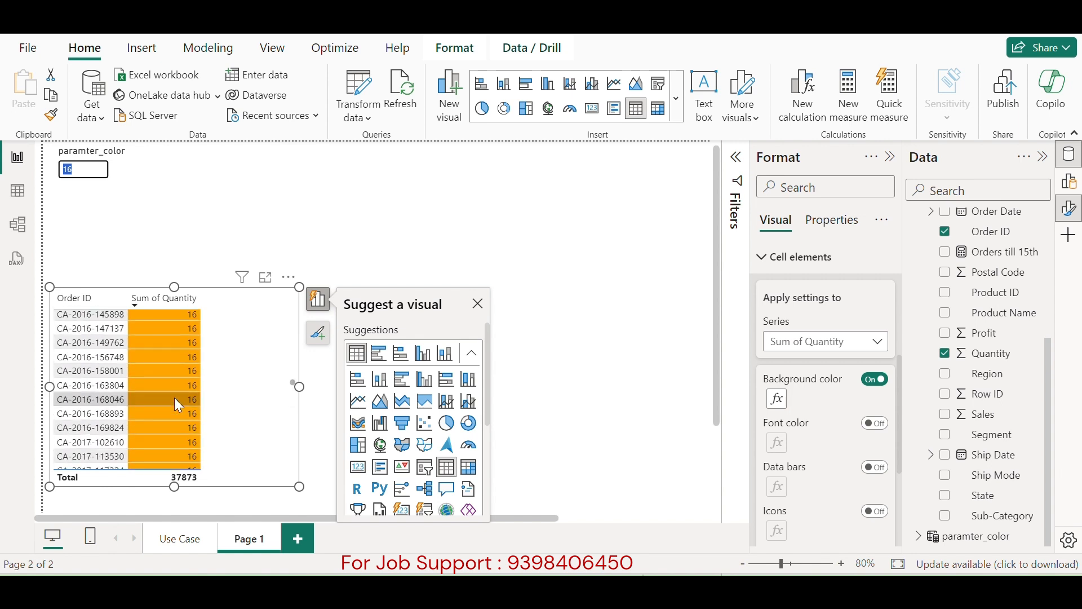
pyautogui.scroll(-3, 174, 397)
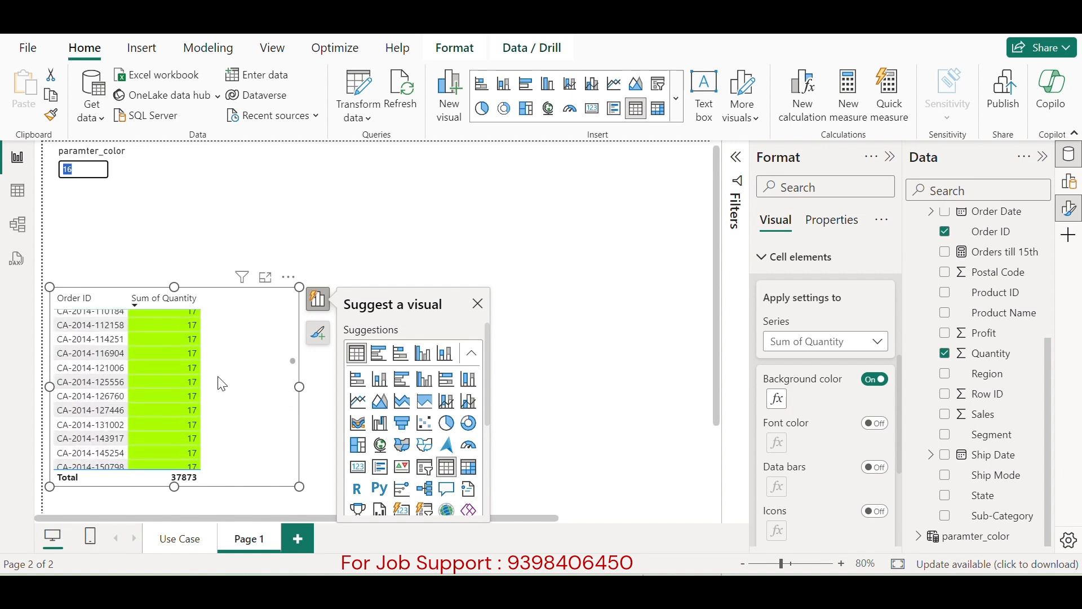
pyautogui.scroll(-3, 219, 389)
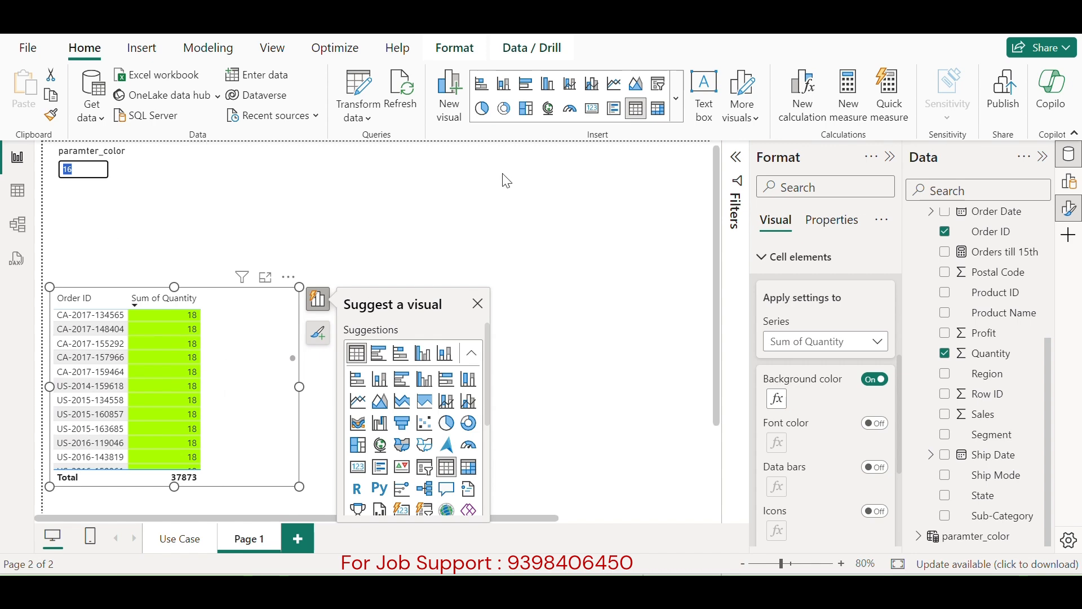